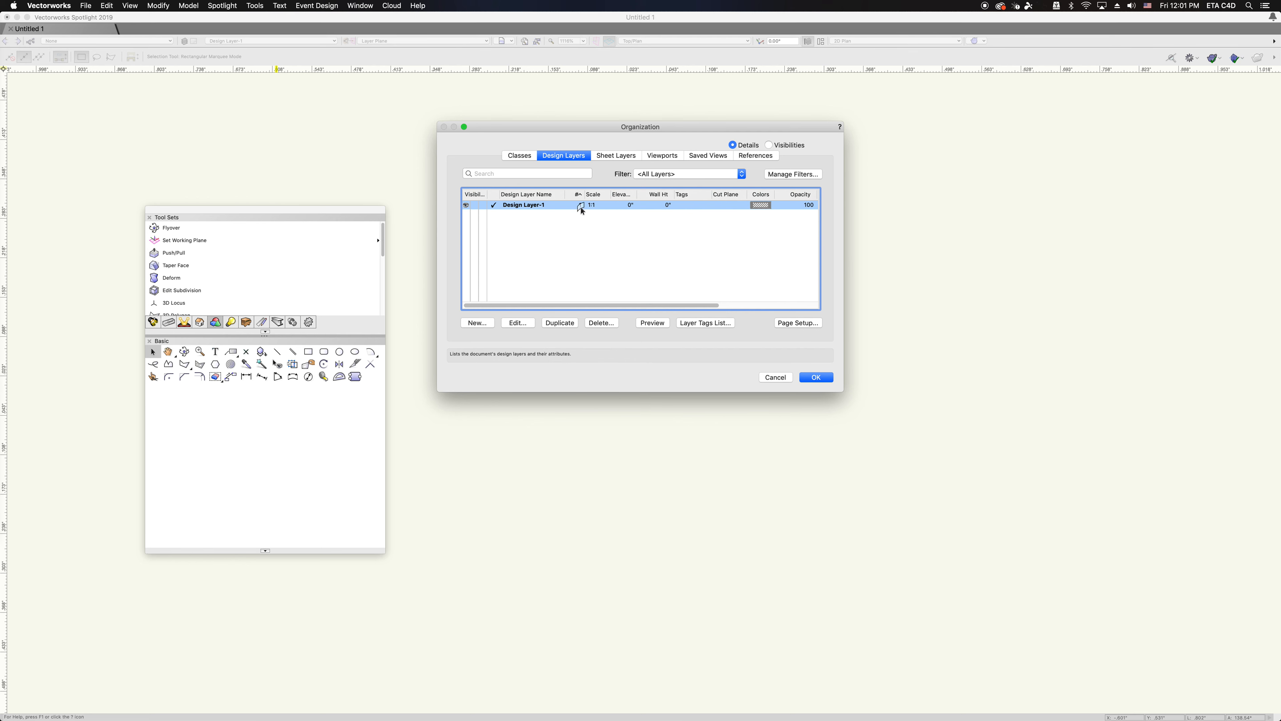
# - Set the scale of Design Layer-1 to 1:1 and accept the layer organization settings
pyautogui.click(528, 324)
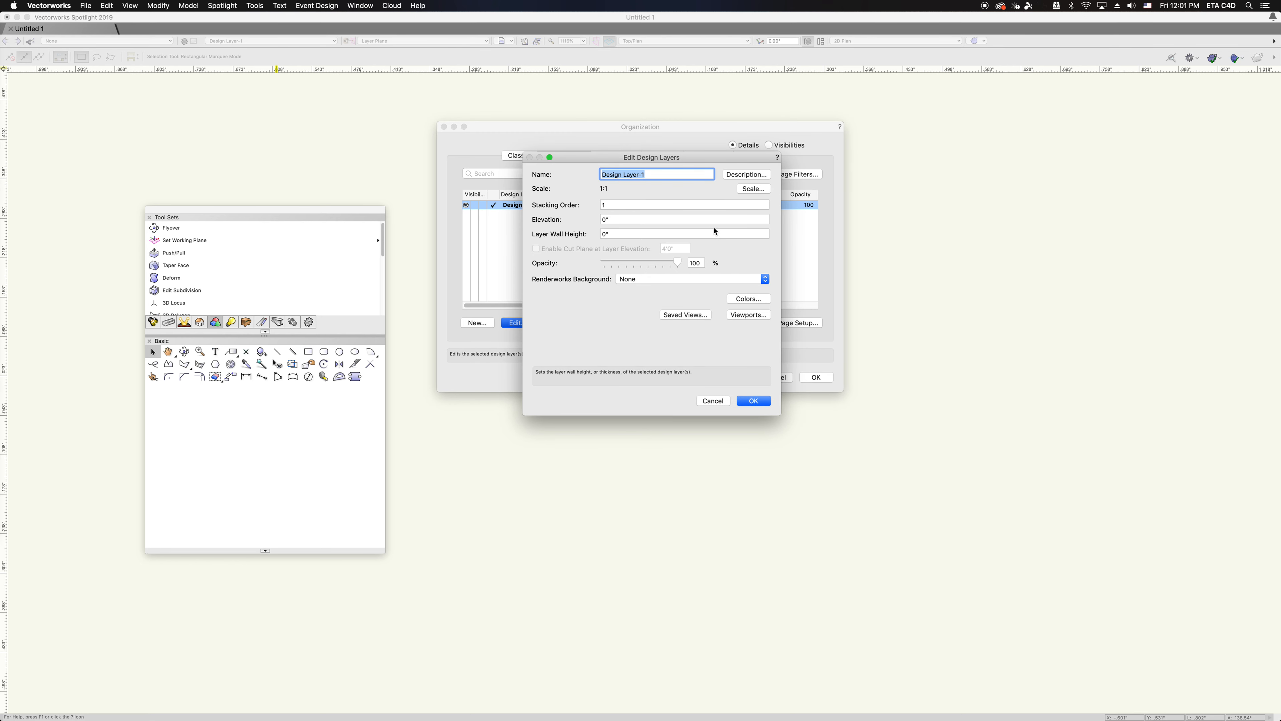
pyautogui.click(754, 190)
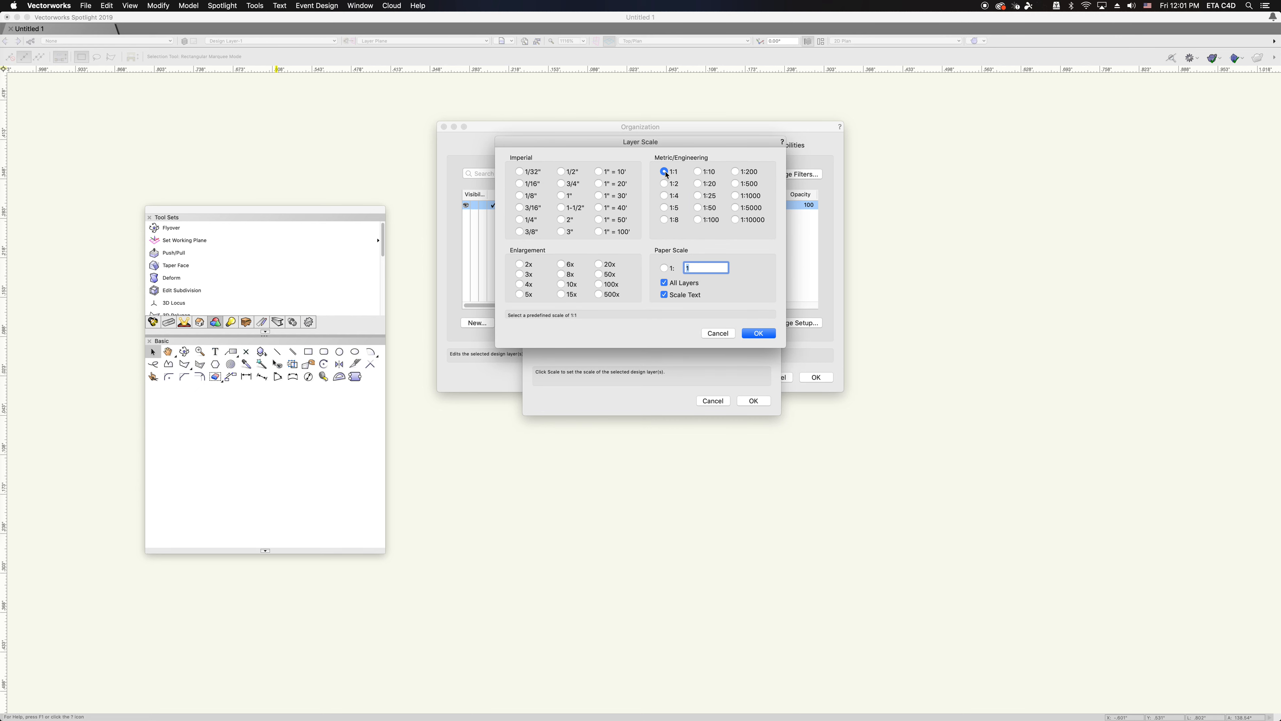
pyautogui.click(759, 333)
pyautogui.click(754, 400)
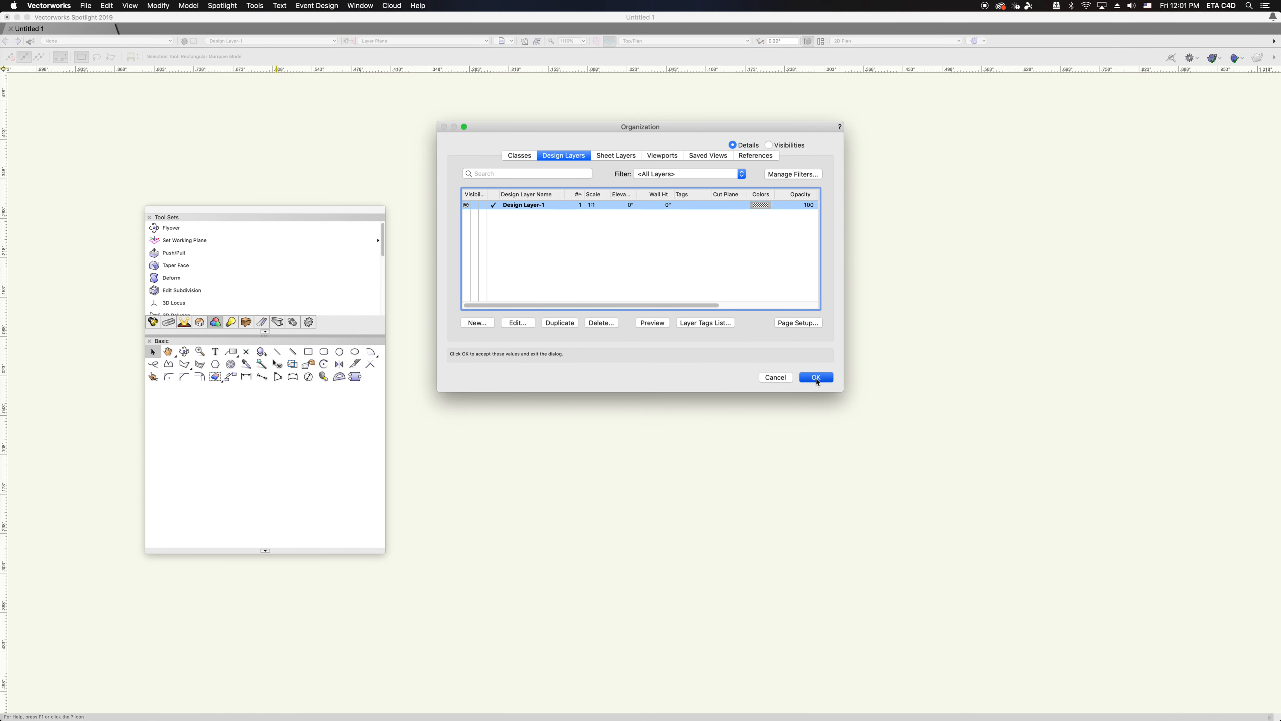
pyautogui.click(816, 379)
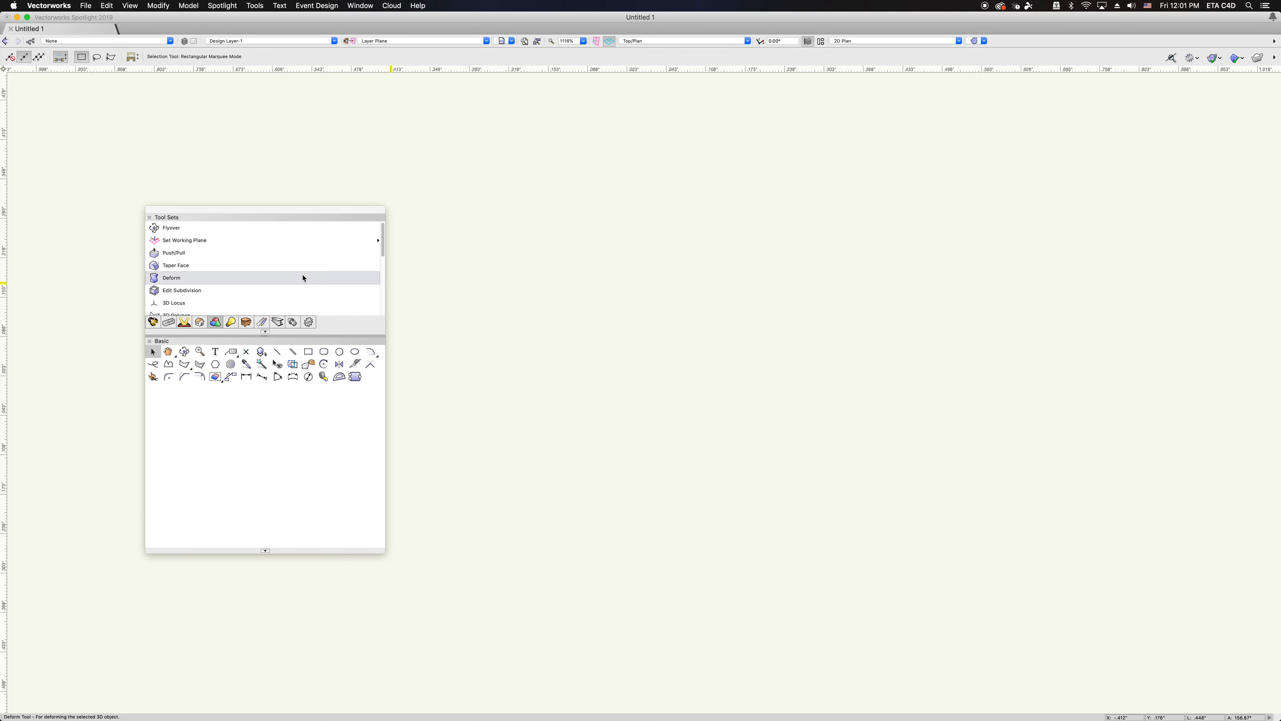
# - Create a cylinder subdivision primitive with size 1/4" and subdivision iteration 5, placing its center in the middle of the drawing
pyautogui.click(154, 323)
pyautogui.click(201, 323)
pyautogui.click(217, 325)
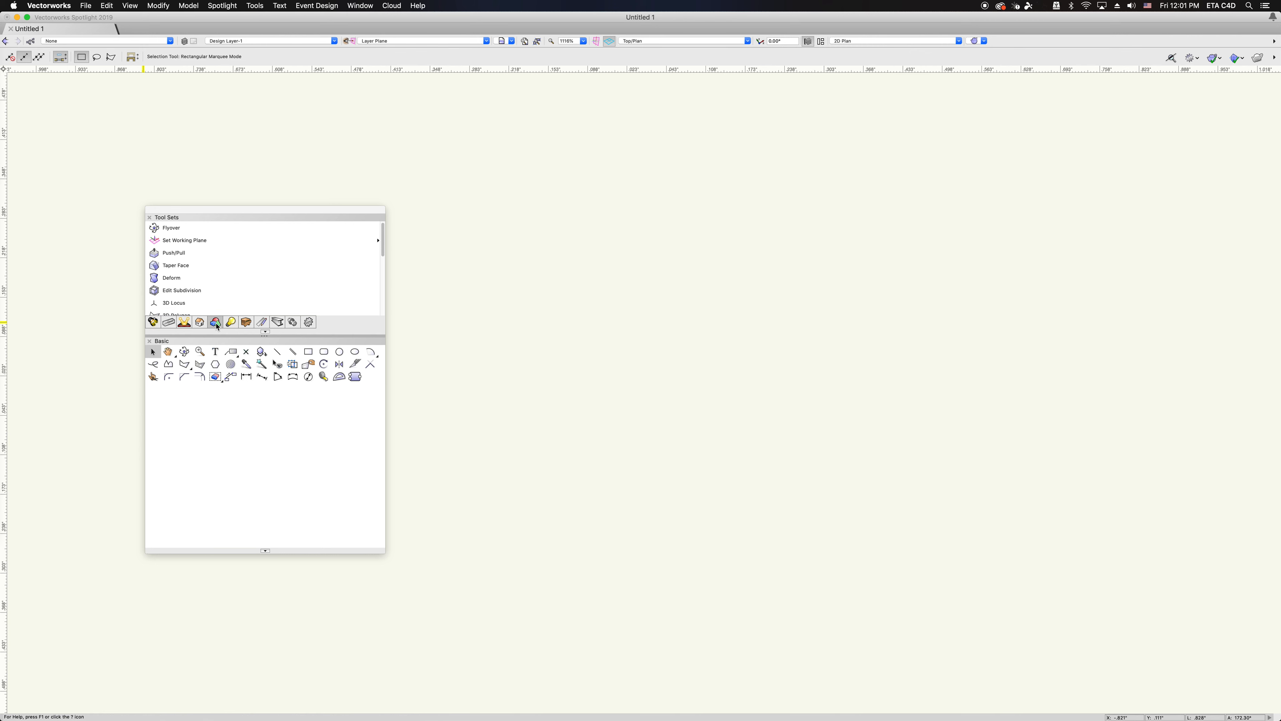
pyautogui.click(187, 291)
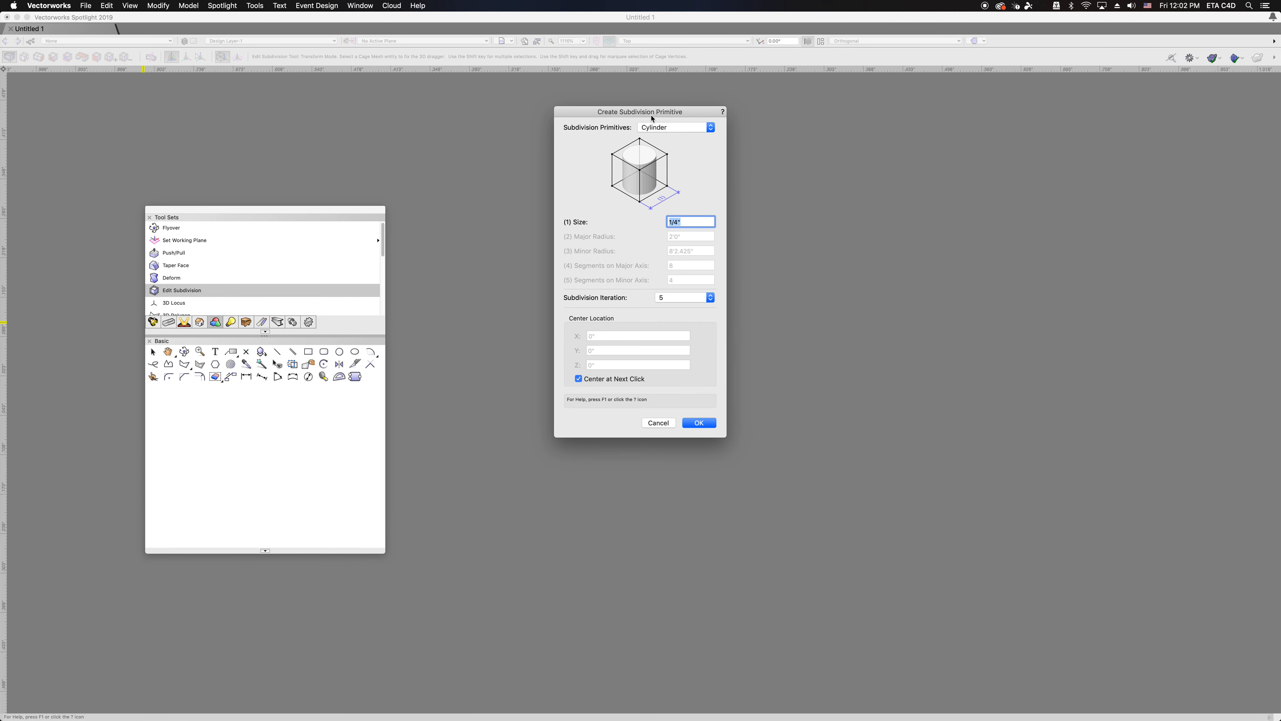
pyautogui.click(654, 126)
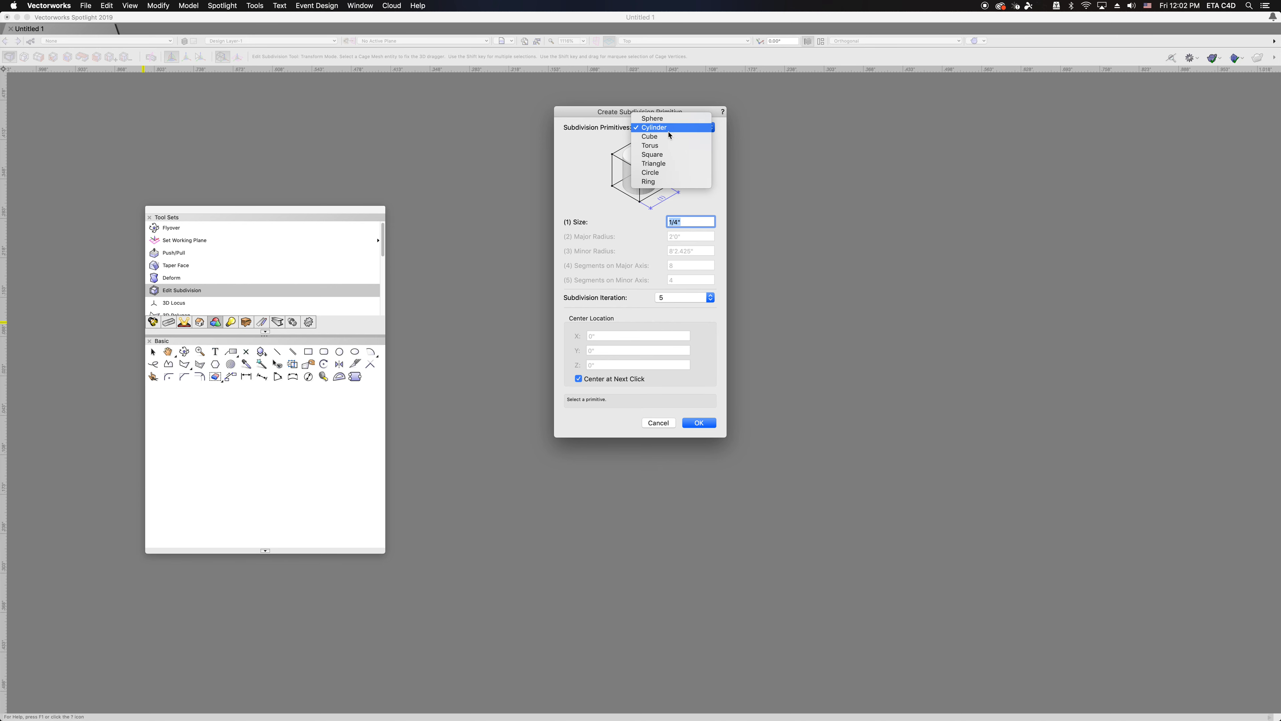
pyautogui.click(675, 128)
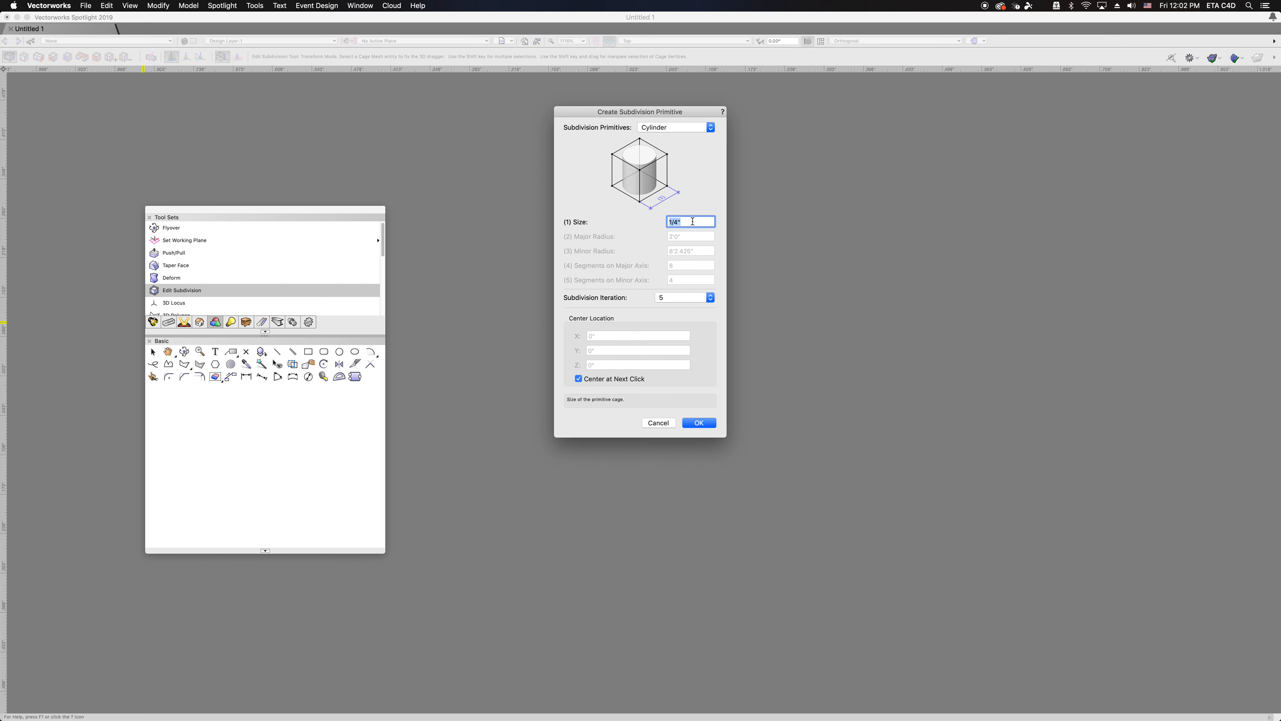
pyautogui.click(699, 423)
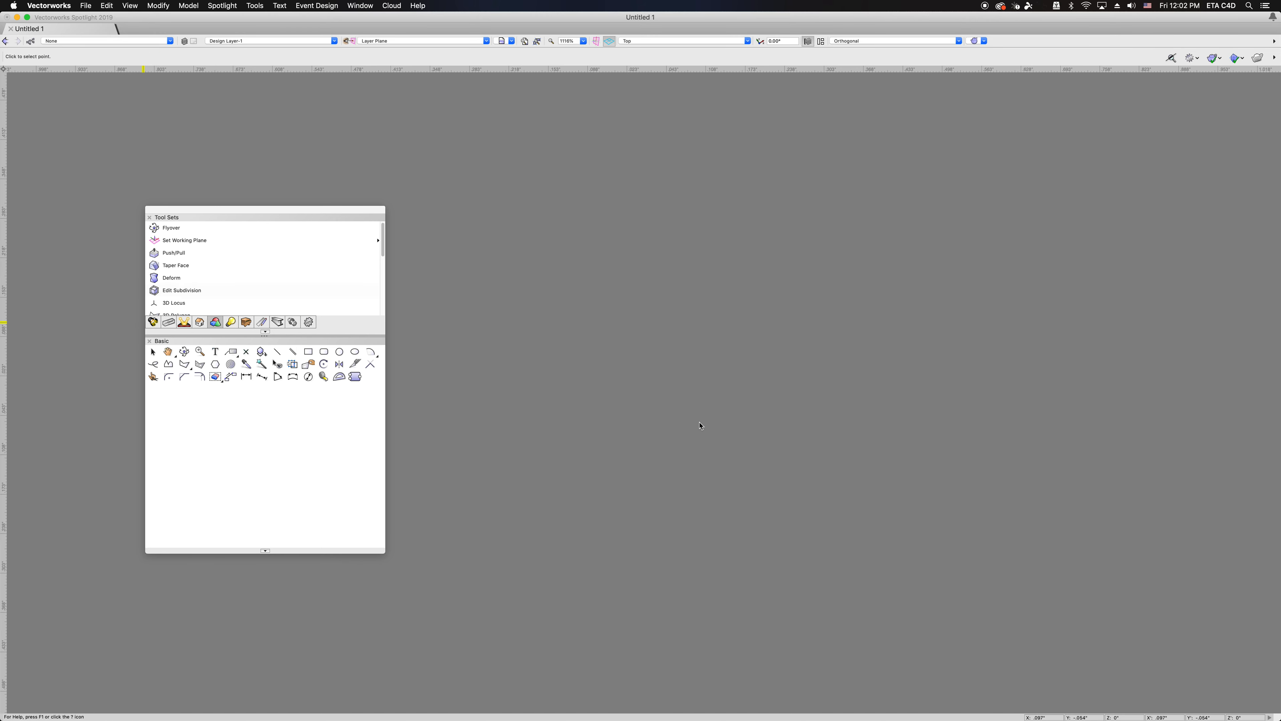
pyautogui.click(641, 389)
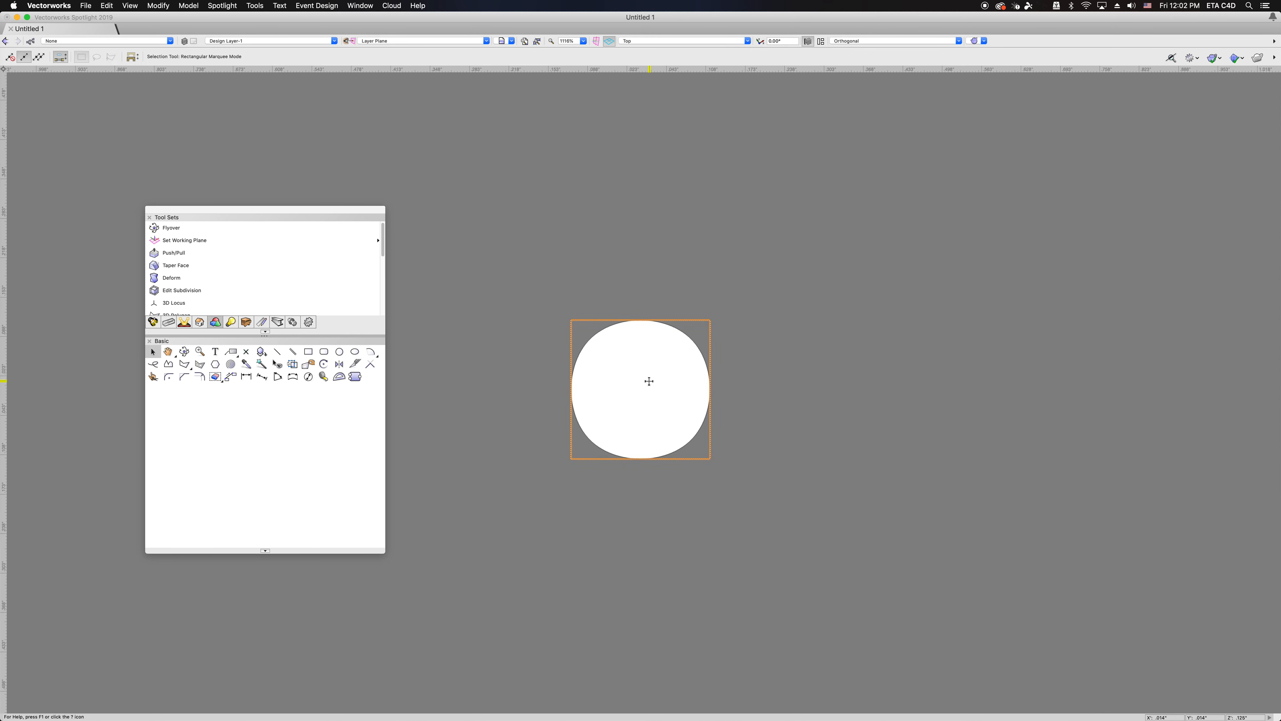
# - Remove the crease from the top cage face of the subdivision cylinder so that end becomes rounded
pyautogui.click(658, 41)
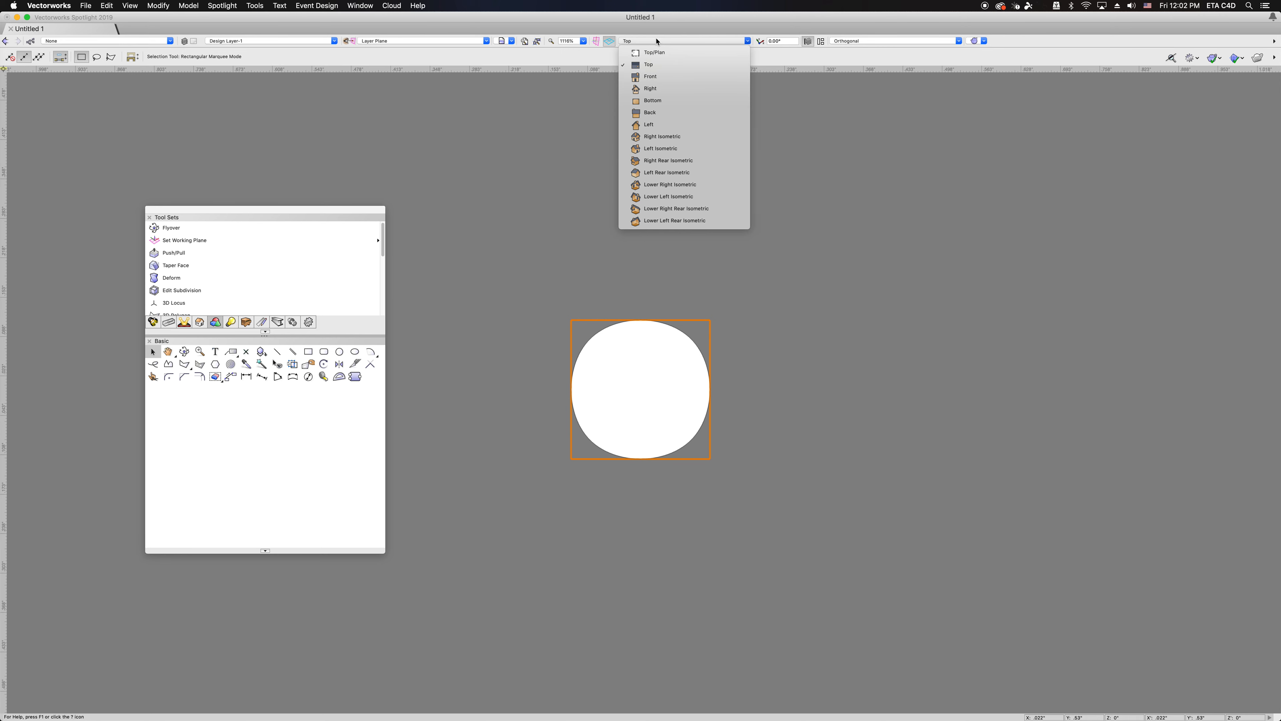
pyautogui.click(665, 77)
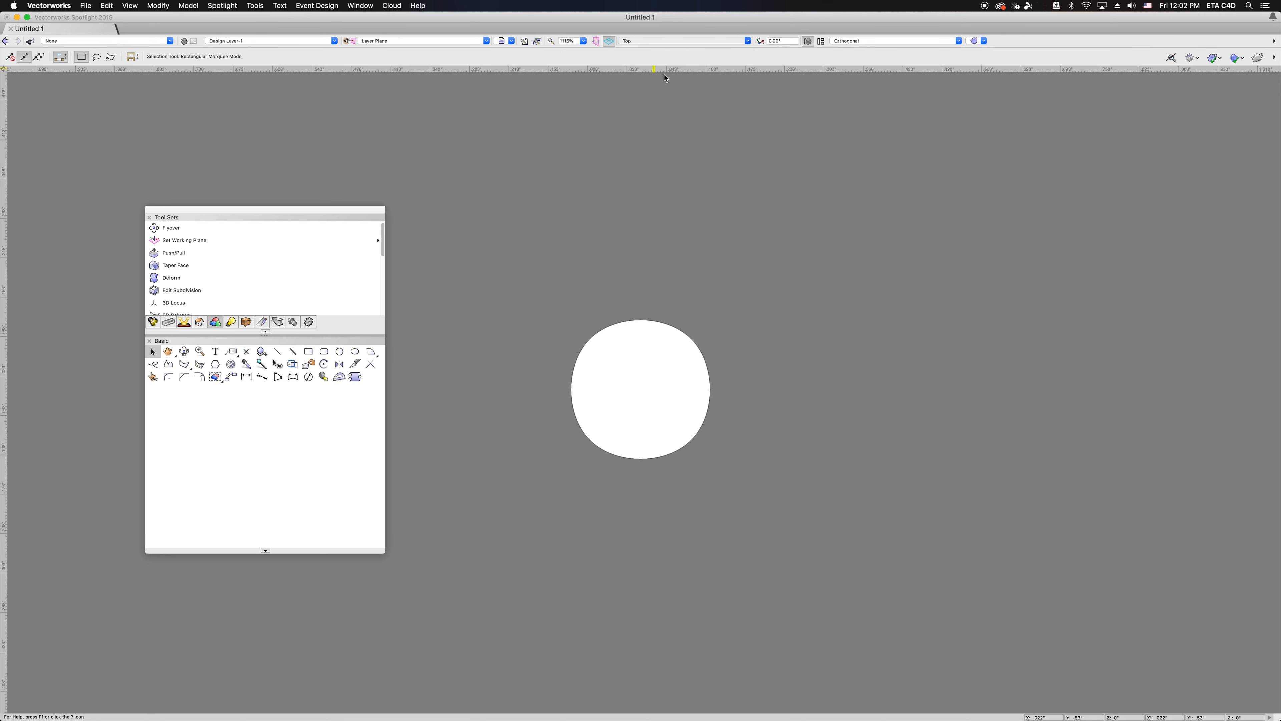
pyautogui.click(879, 41)
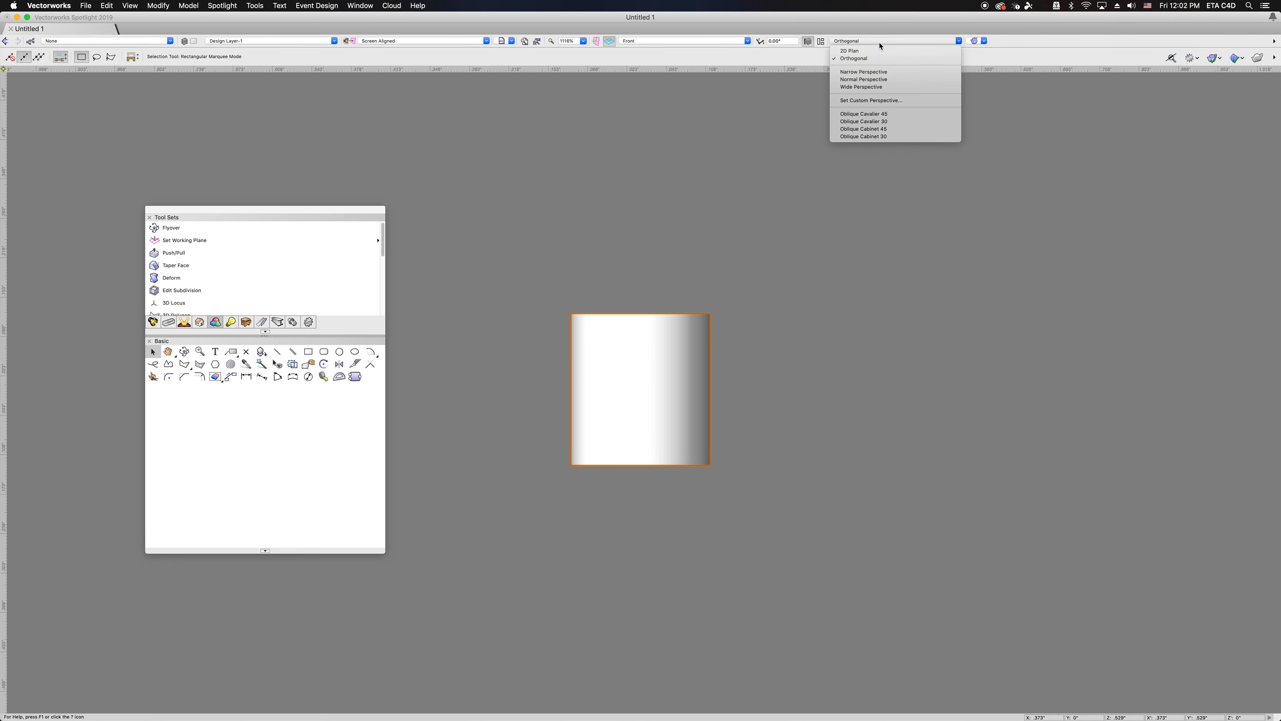
pyautogui.click(895, 60)
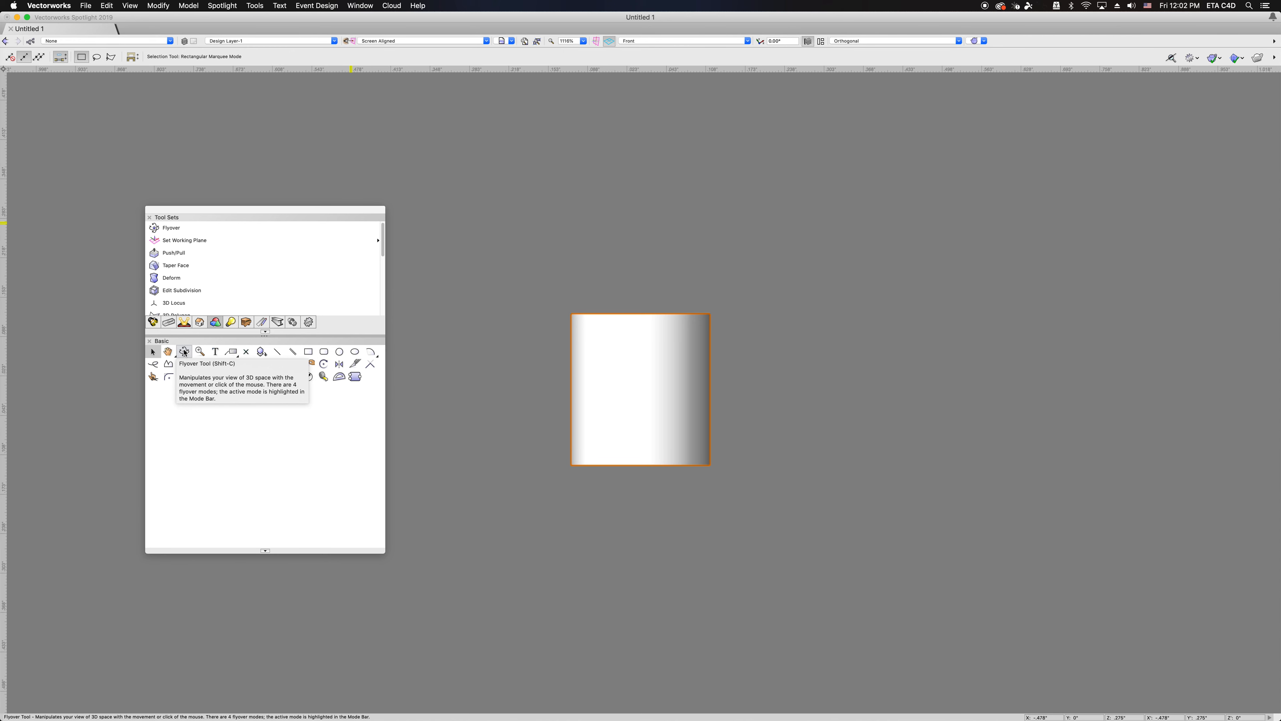
pyautogui.click(184, 352)
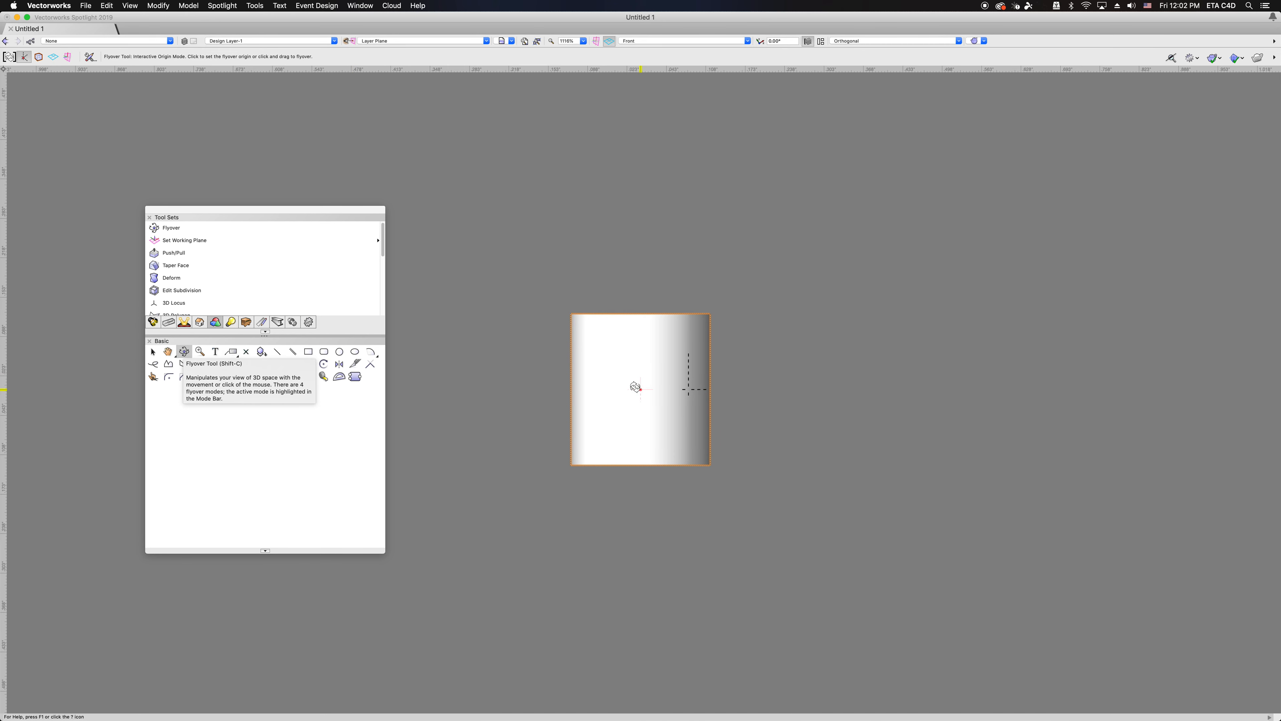
pyautogui.click(665, 385)
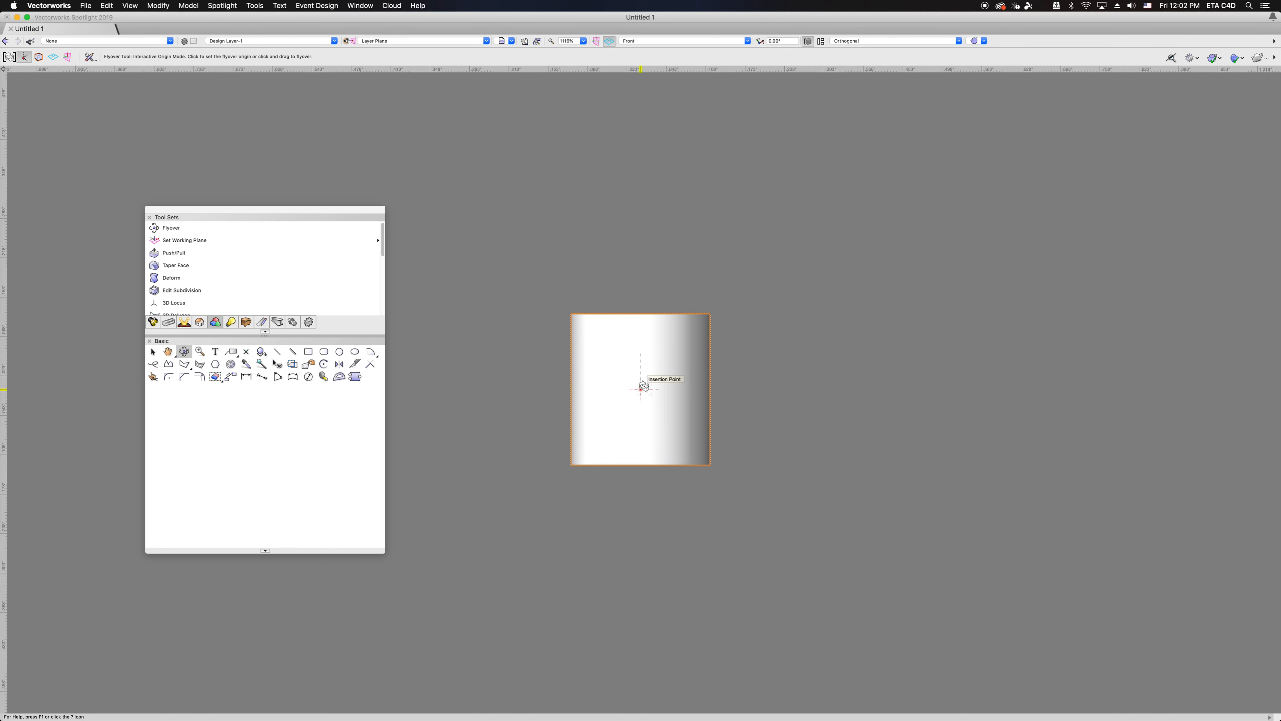
pyautogui.moveTo(649, 366); pyautogui.dragTo(602, 440)
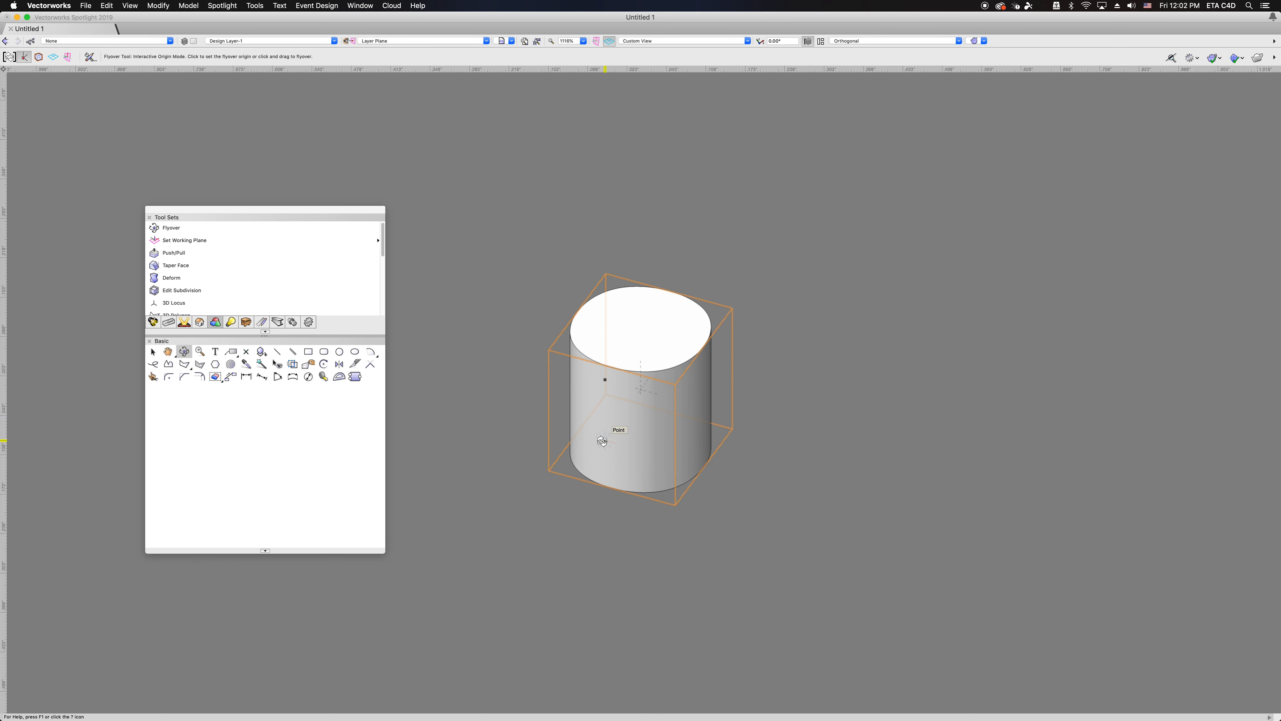
pyautogui.click(213, 291)
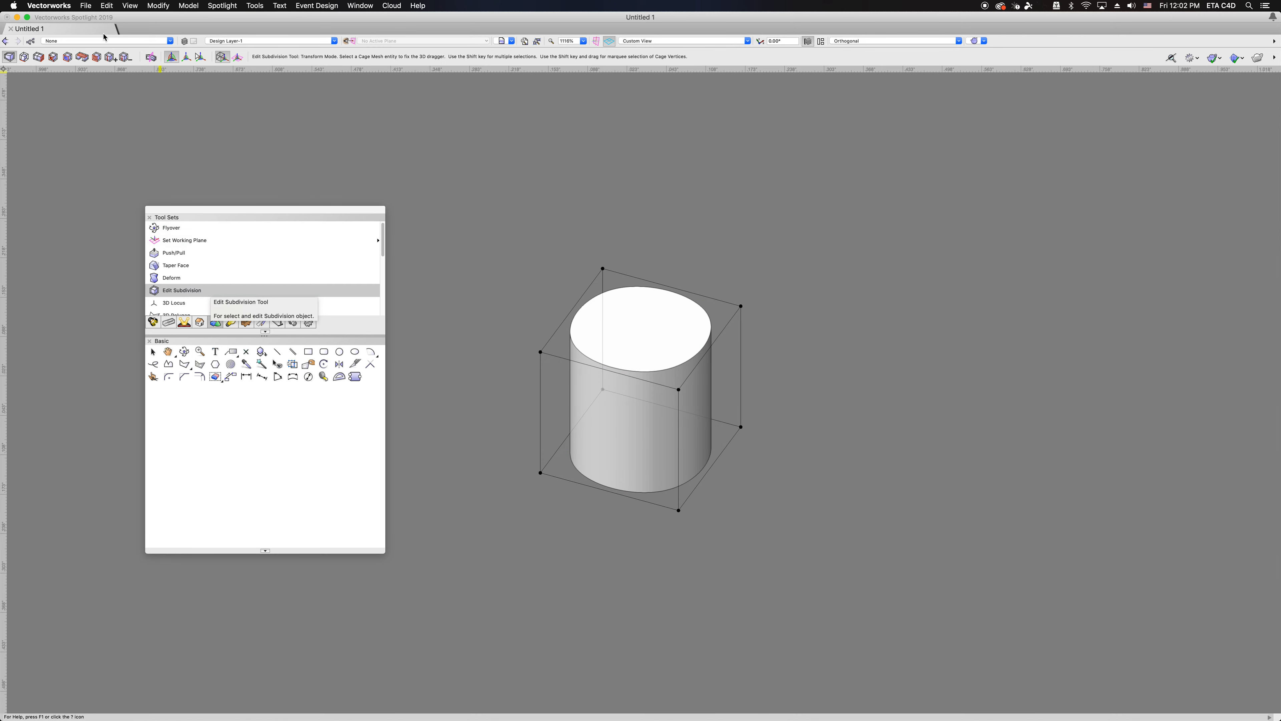
pyautogui.click(25, 58)
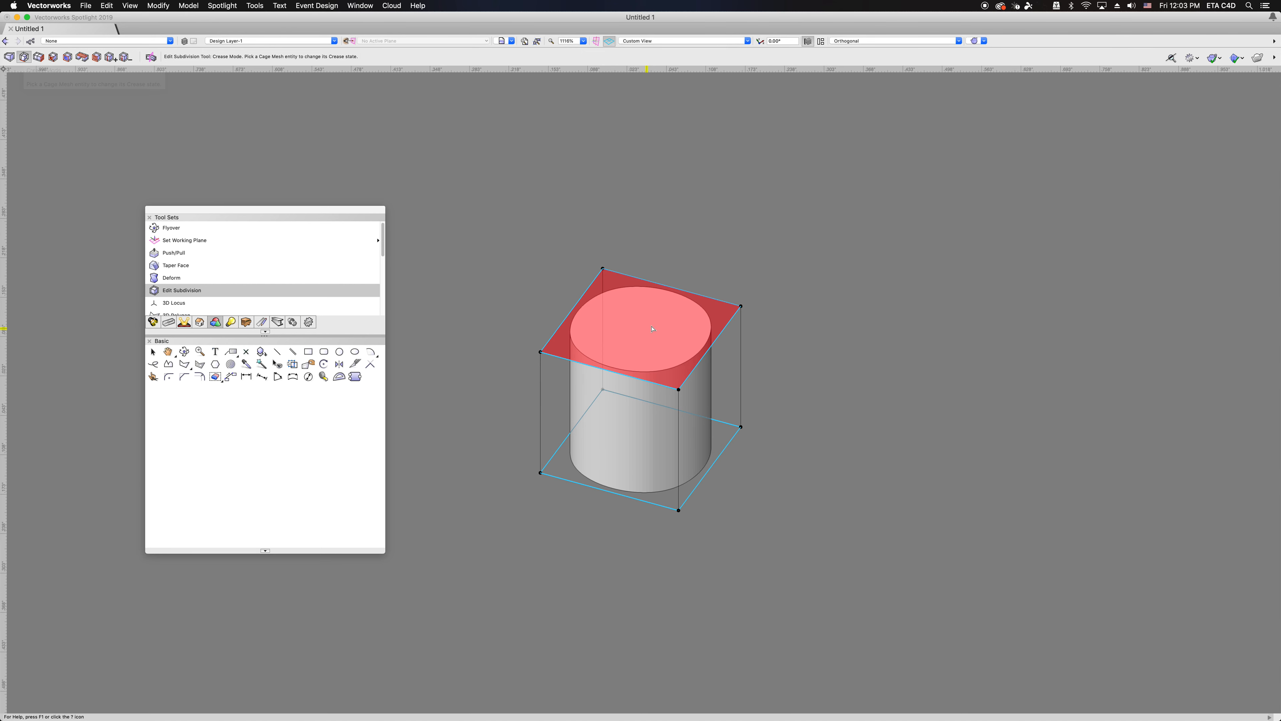
pyautogui.click(637, 331)
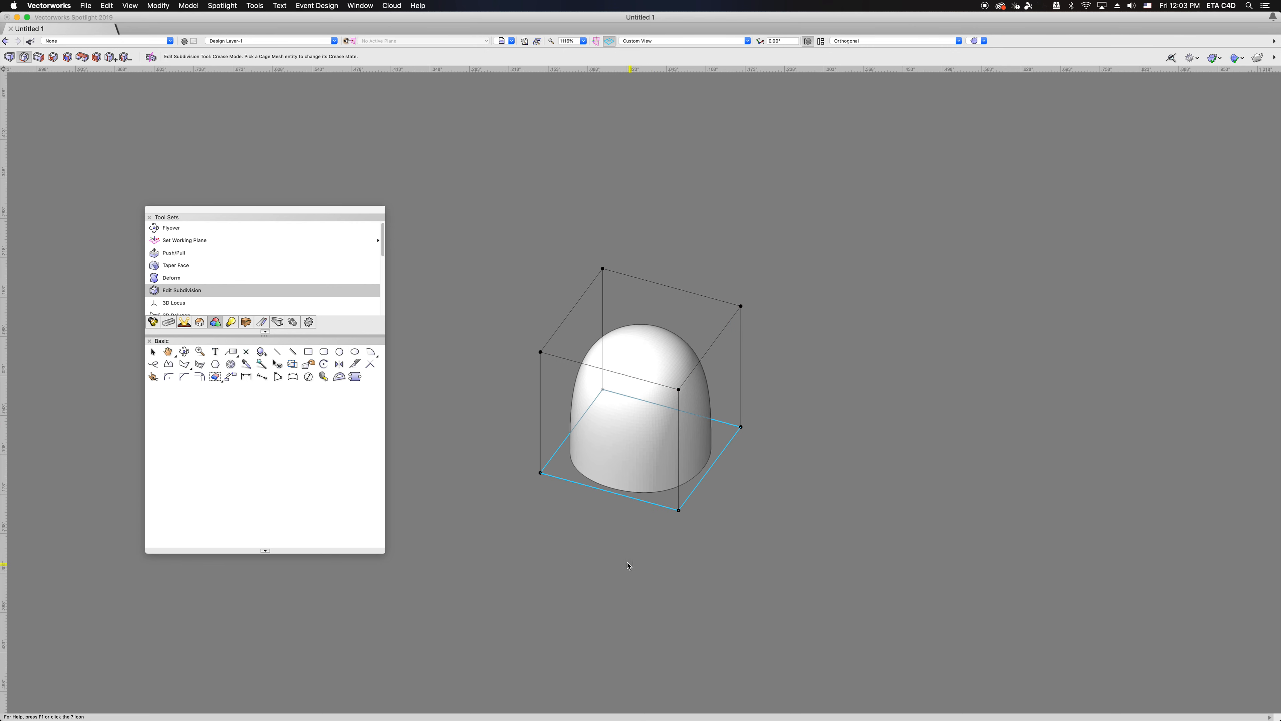
# - Decline the save and backup request, and move the bottom cage face straight down in Transform mode, roughly doubling the cage height
pyautogui.click(184, 352)
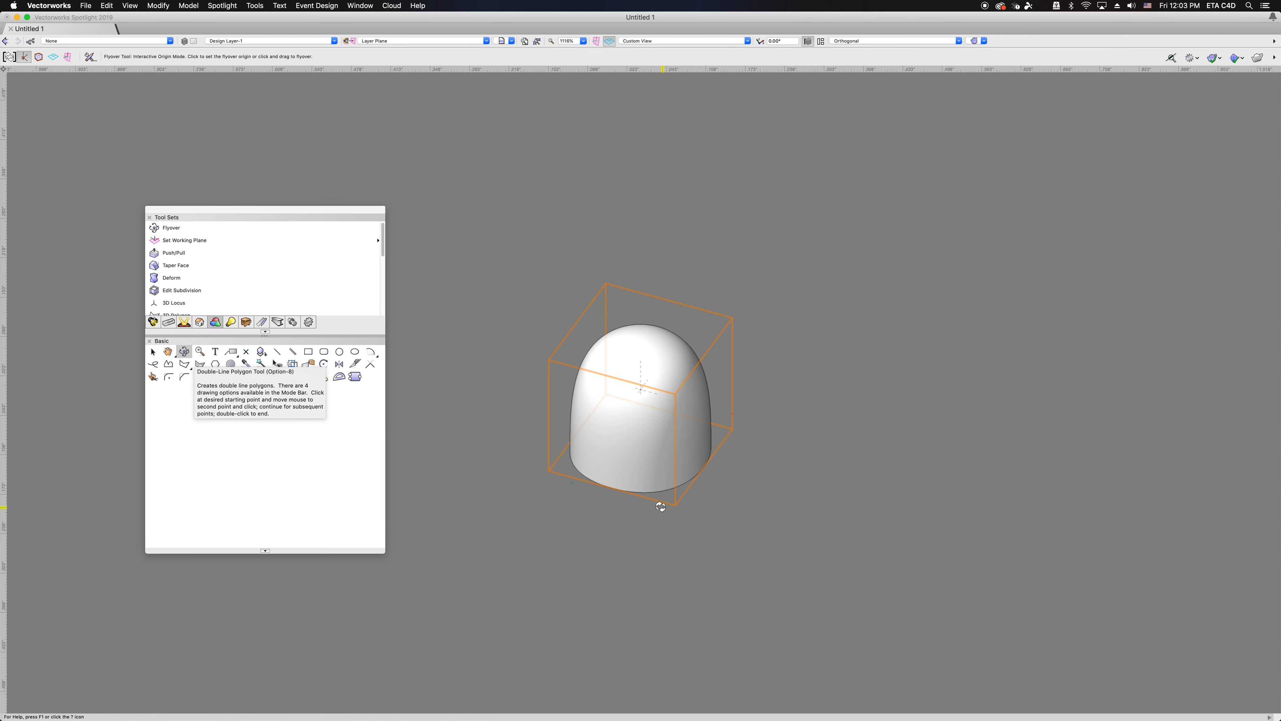
pyautogui.moveTo(623, 485); pyautogui.dragTo(594, 354)
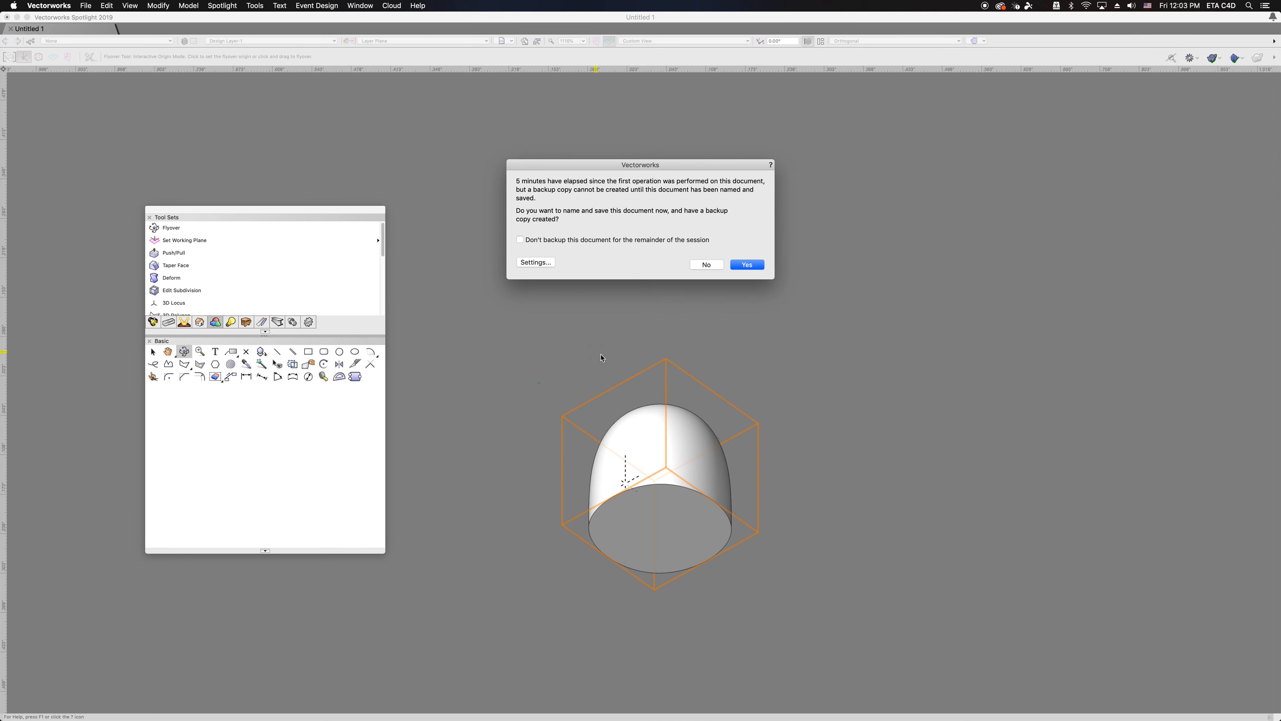
pyautogui.click(706, 265)
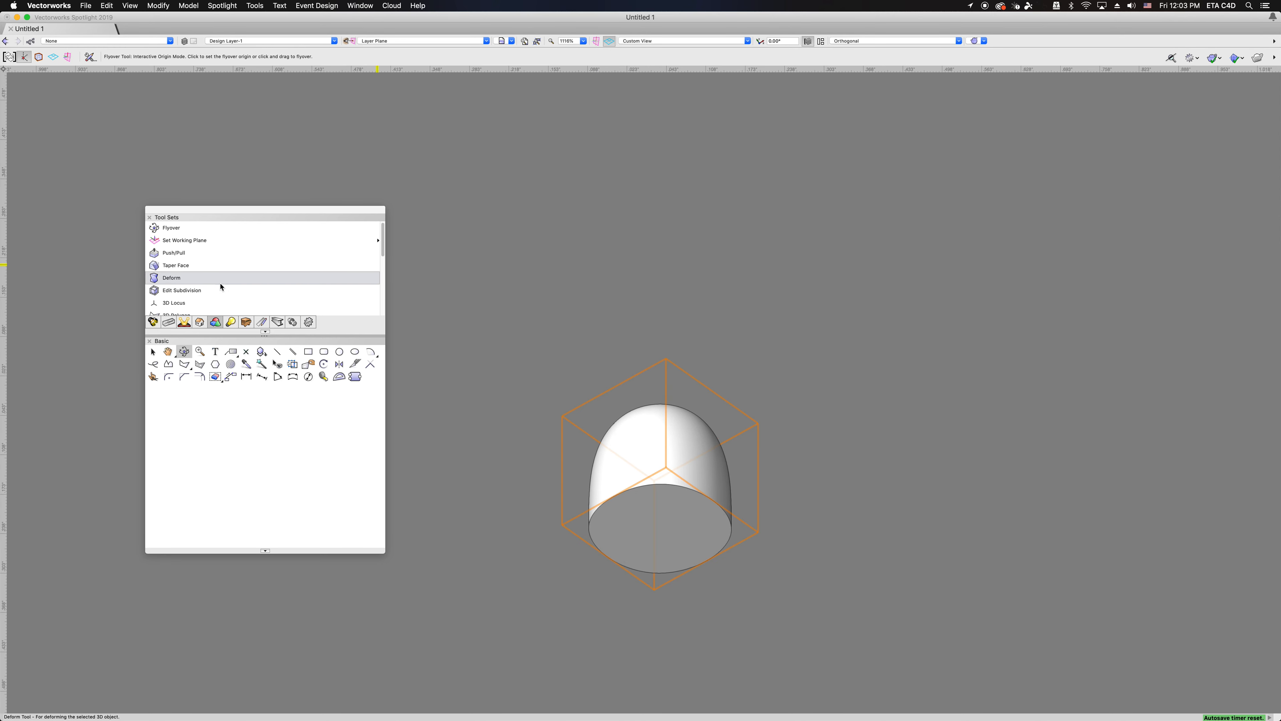
pyautogui.click(192, 291)
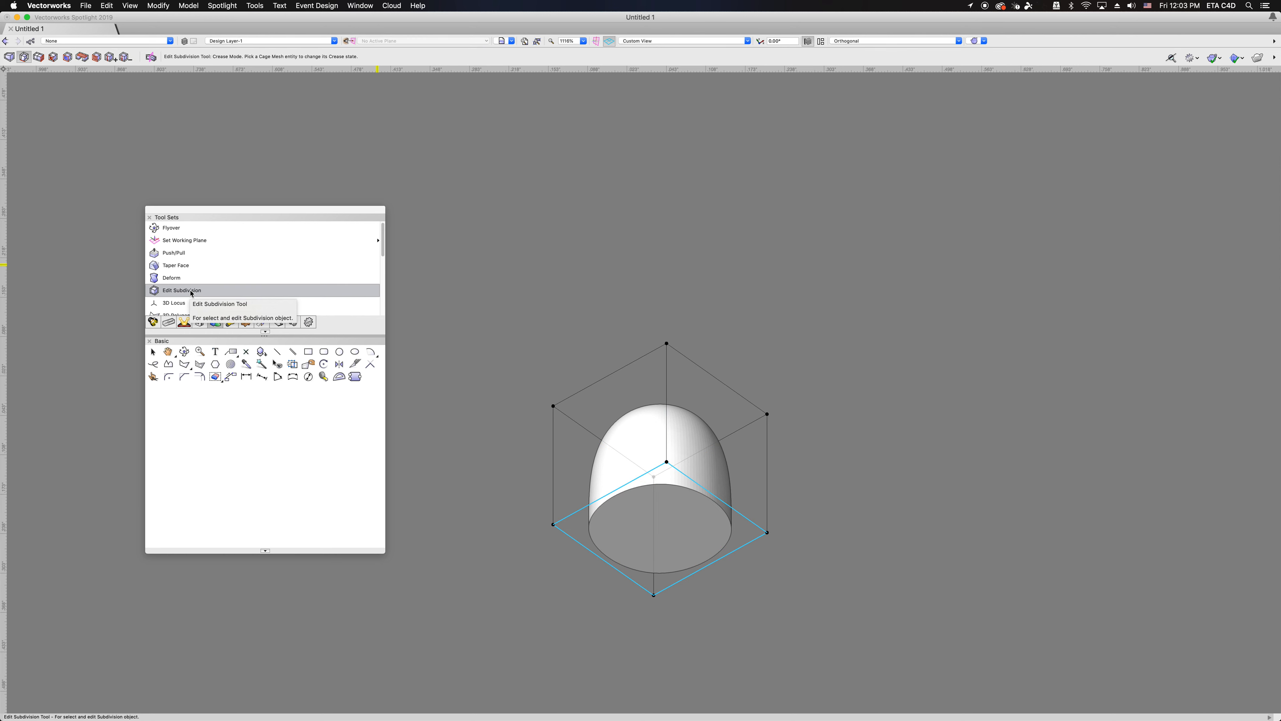
pyautogui.click(9, 58)
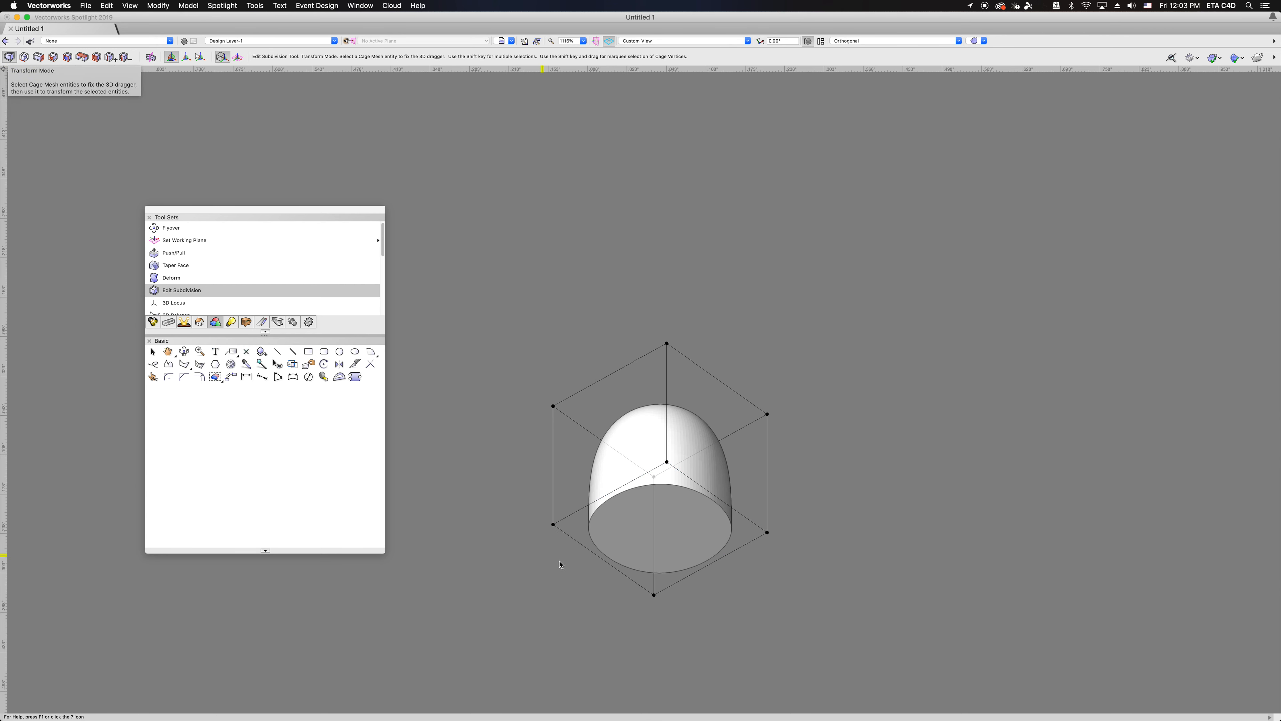
pyautogui.click(655, 580)
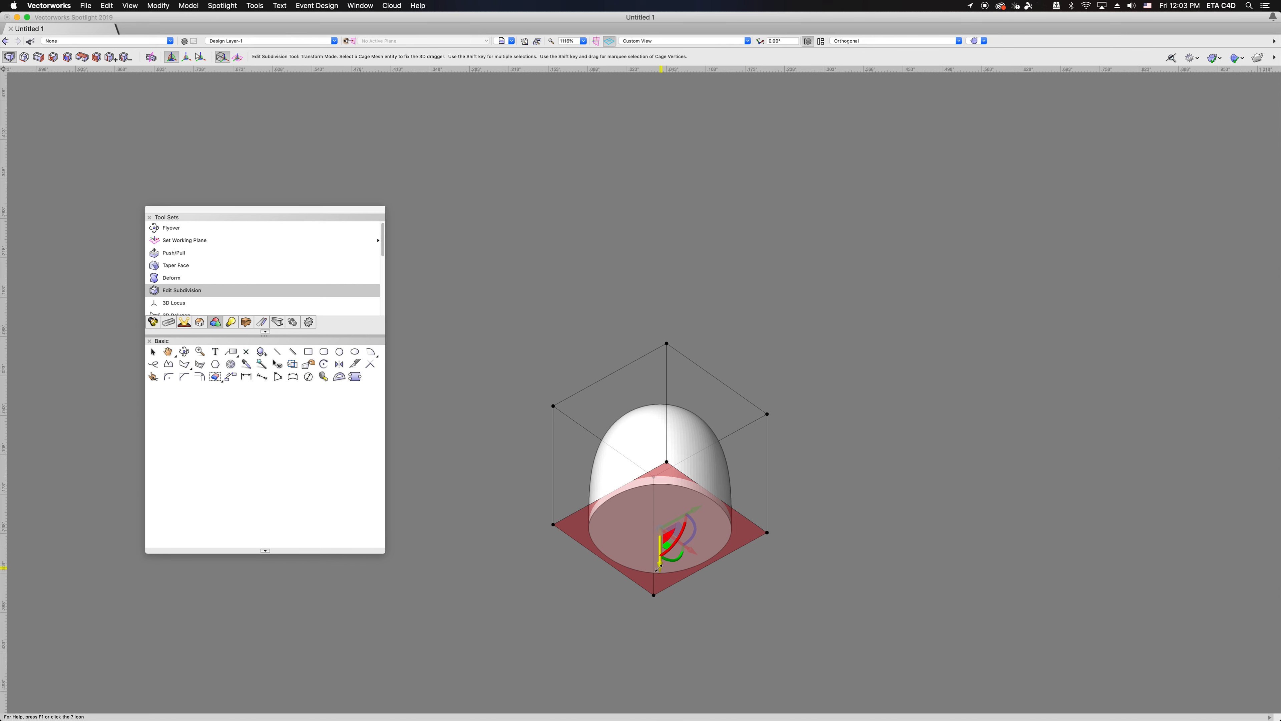
pyautogui.moveTo(658, 566); pyautogui.dragTo(660, 658)
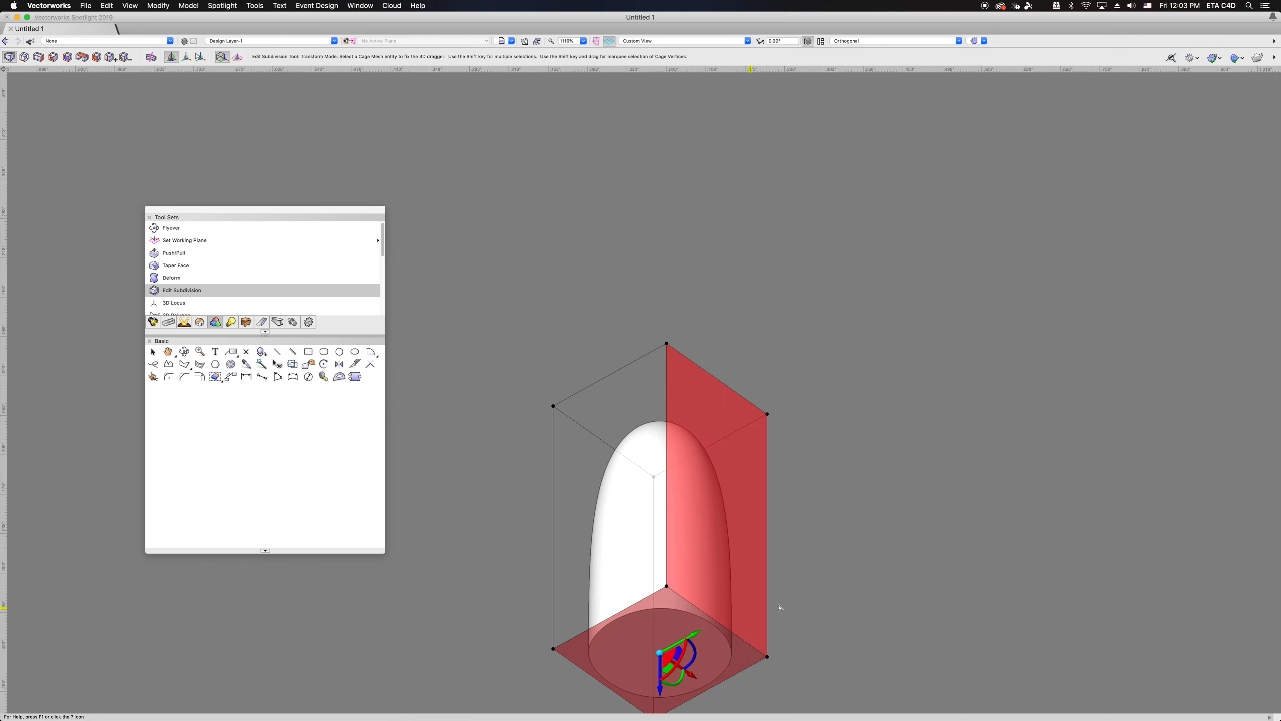
# - Remove the crease from the bottom cage face to round that end, and switch to the Front view
pyautogui.moveTo(847, 606); pyautogui.dragTo(795, 375, button='middle')
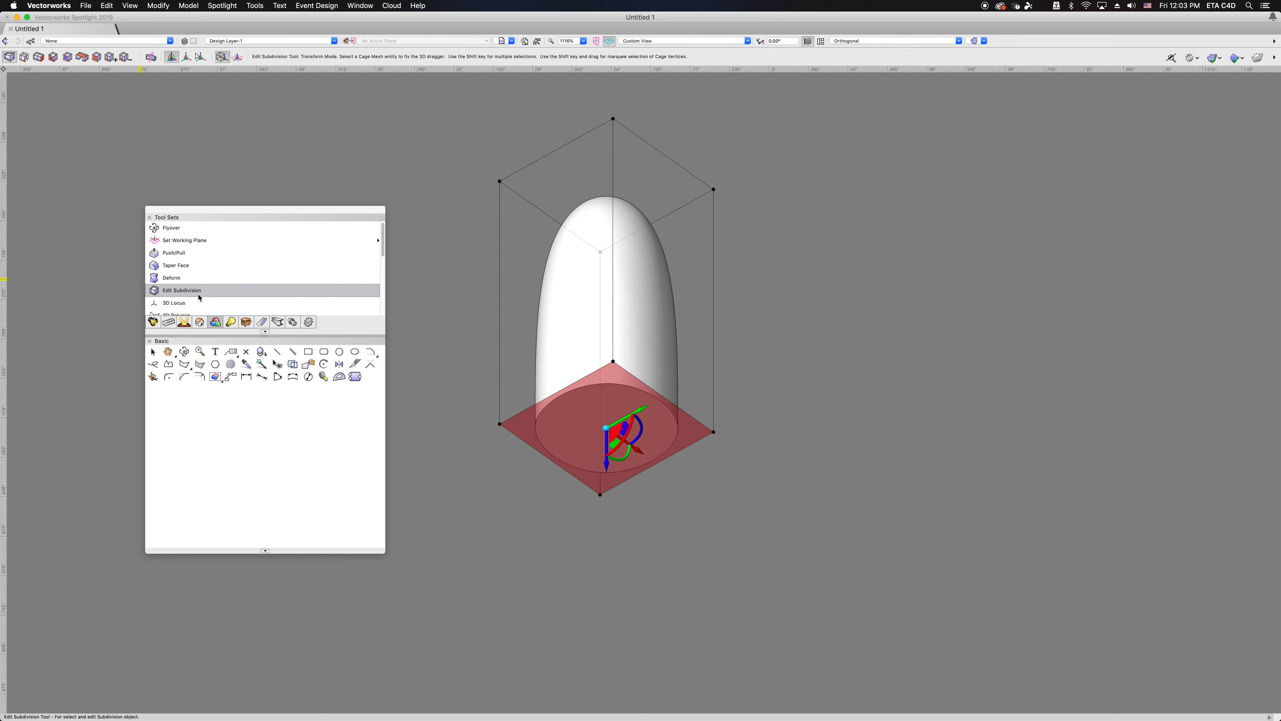
pyautogui.click(25, 58)
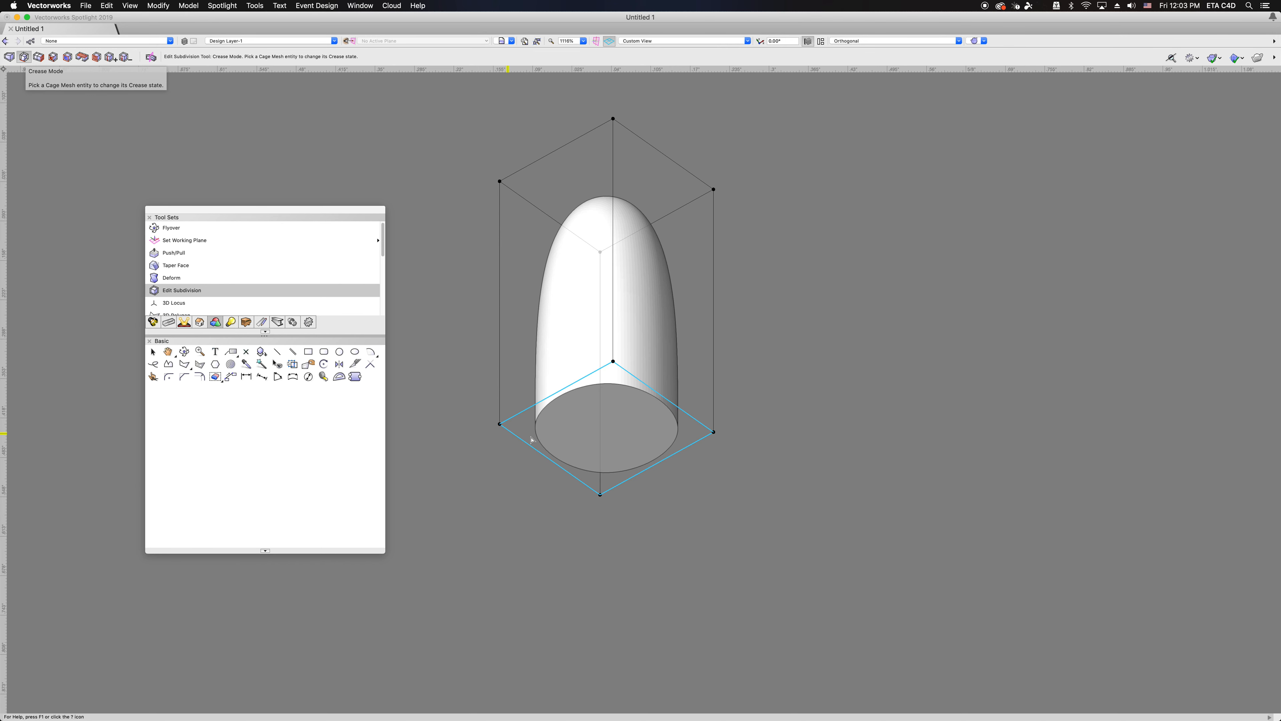
pyautogui.click(626, 427)
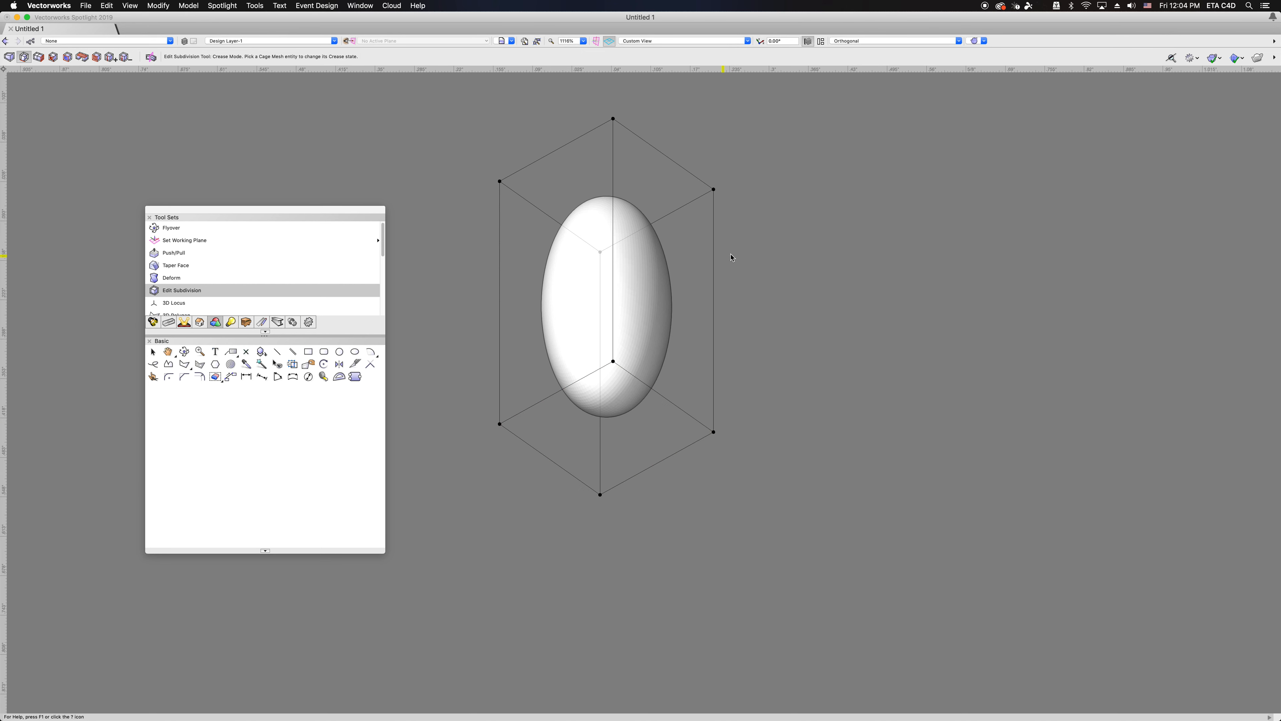
pyautogui.click(680, 41)
pyautogui.click(691, 76)
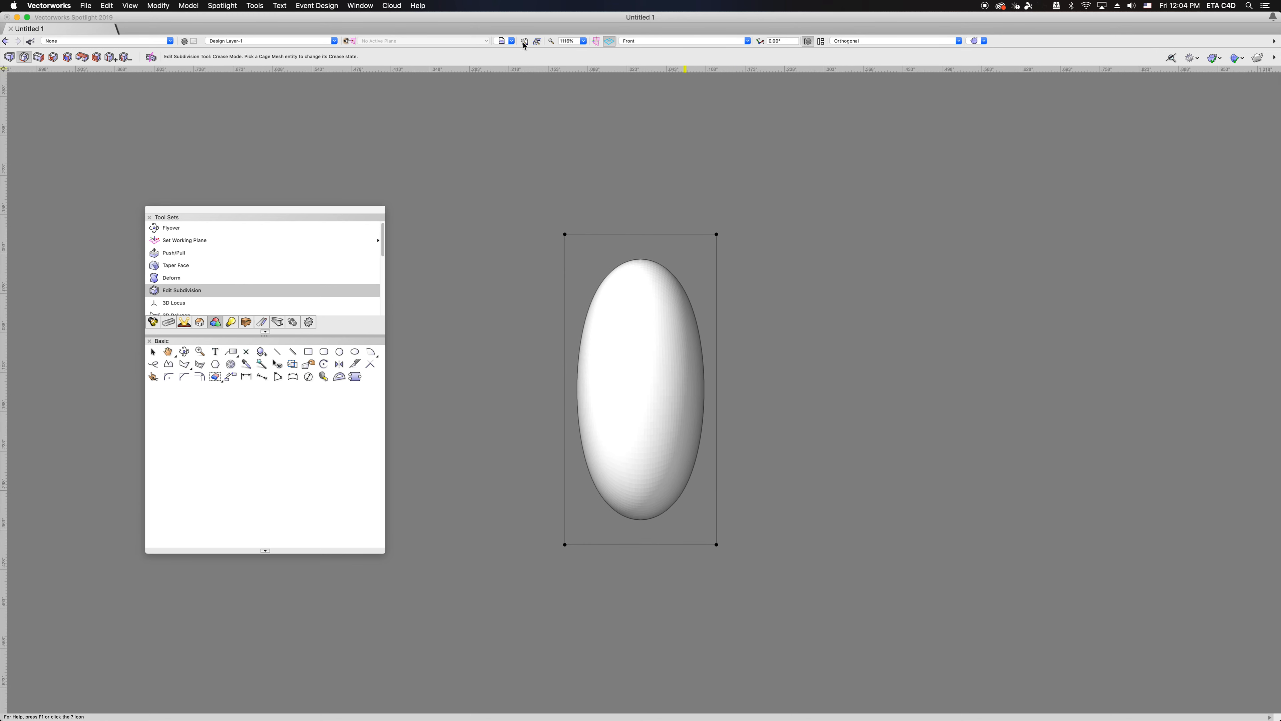
pyautogui.click(679, 43)
pyautogui.click(509, 42)
pyautogui.click(669, 42)
pyautogui.click(672, 42)
pyautogui.click(680, 26)
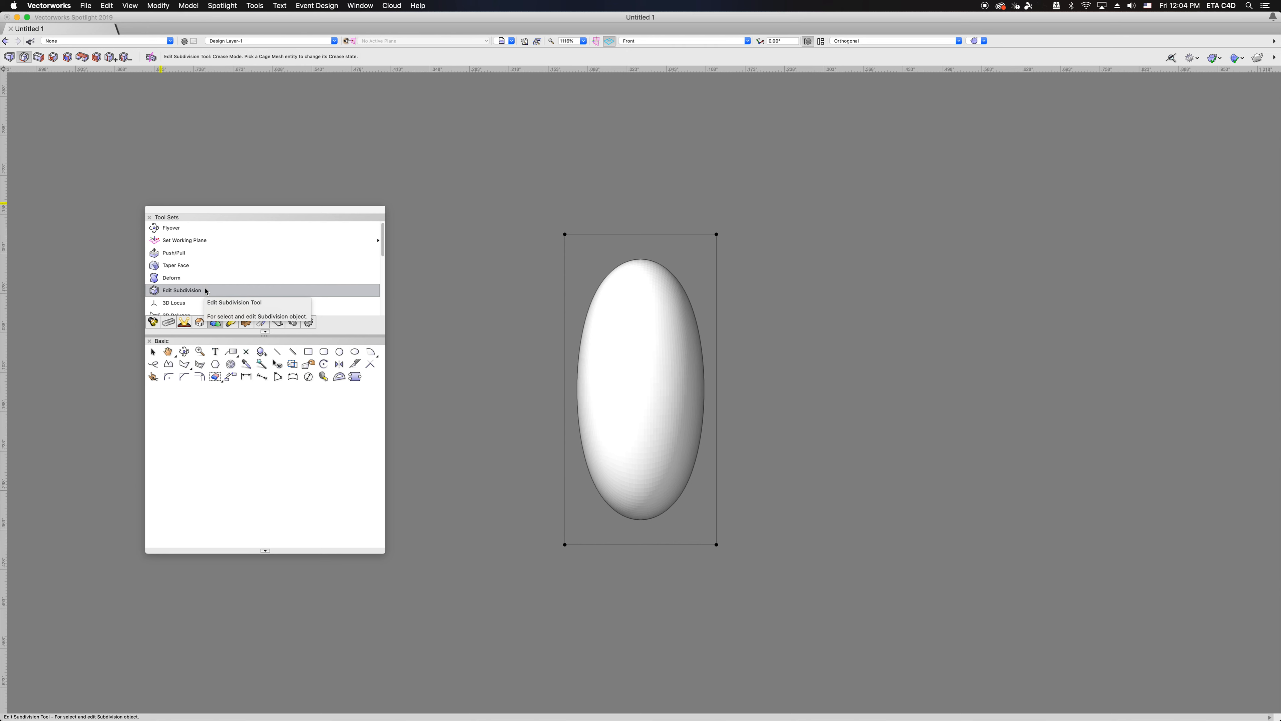
# - Split the subdivision cage horizontally three times, at about 30, 50 and 70 percent of its height from the top
pyautogui.click(53, 57)
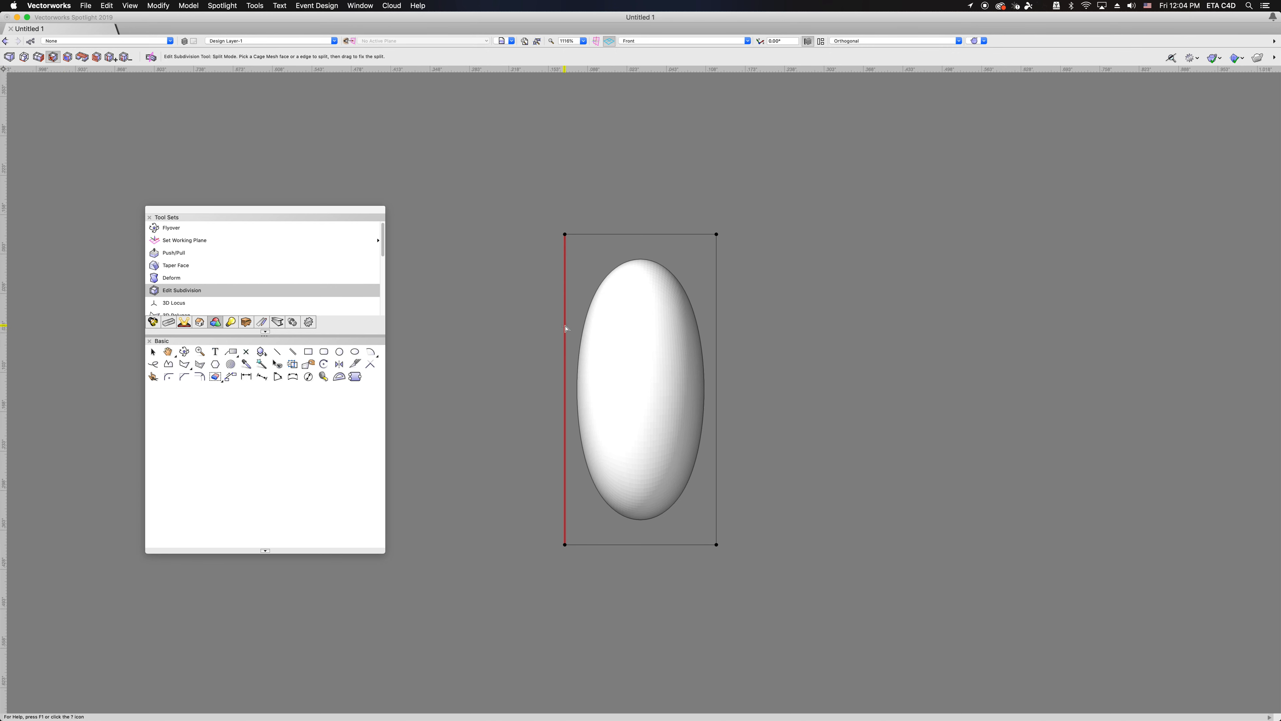
pyautogui.moveTo(565, 328); pyautogui.dragTo(727, 323)
pyautogui.moveTo(566, 389); pyautogui.dragTo(712, 392)
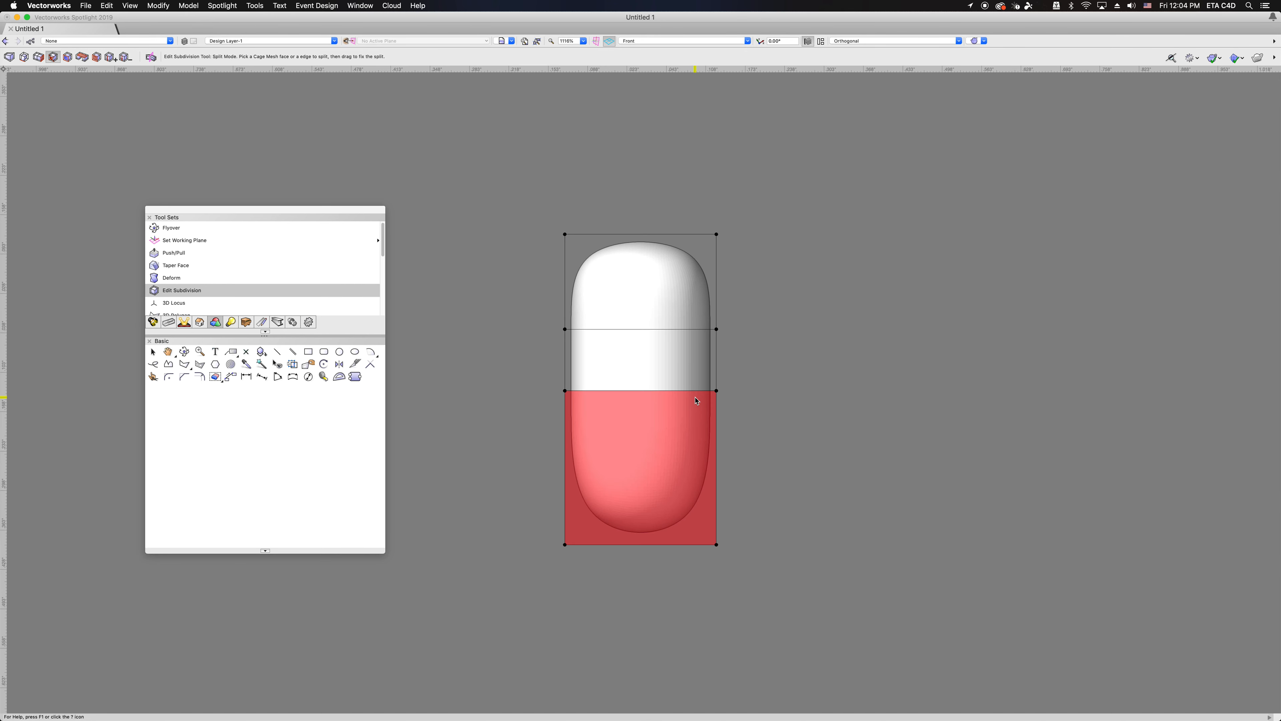
pyautogui.moveTo(566, 456); pyautogui.dragTo(736, 455)
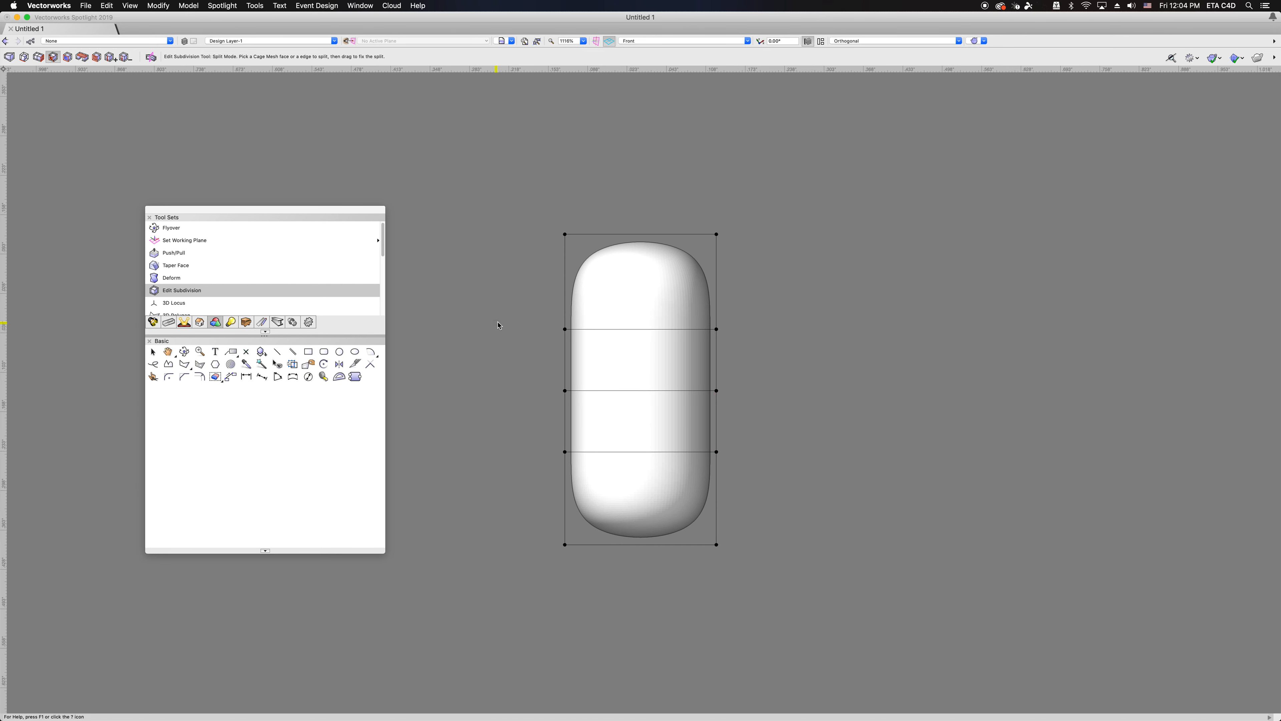
# - Set Edit Subdivision to Transform mode and select the outer corner vertex on the cage's uppermost split line
pyautogui.click(184, 351)
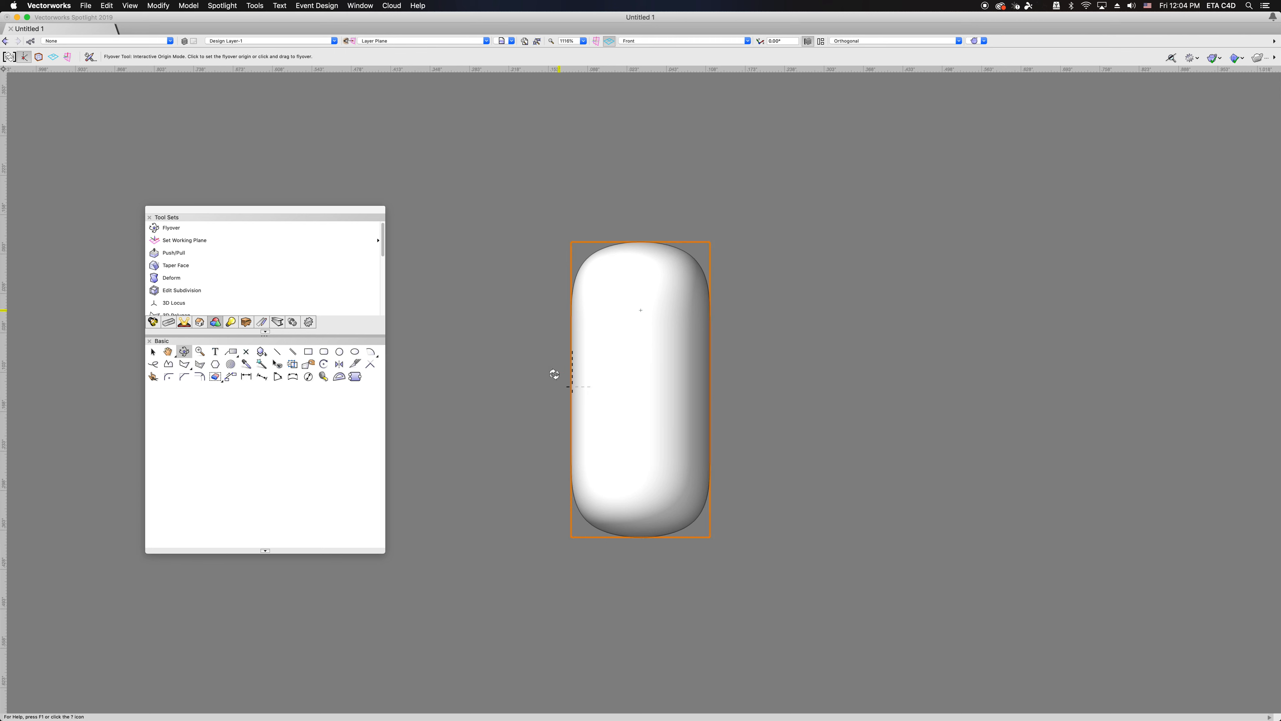
pyautogui.moveTo(560, 380); pyautogui.dragTo(621, 413)
pyautogui.click(180, 292)
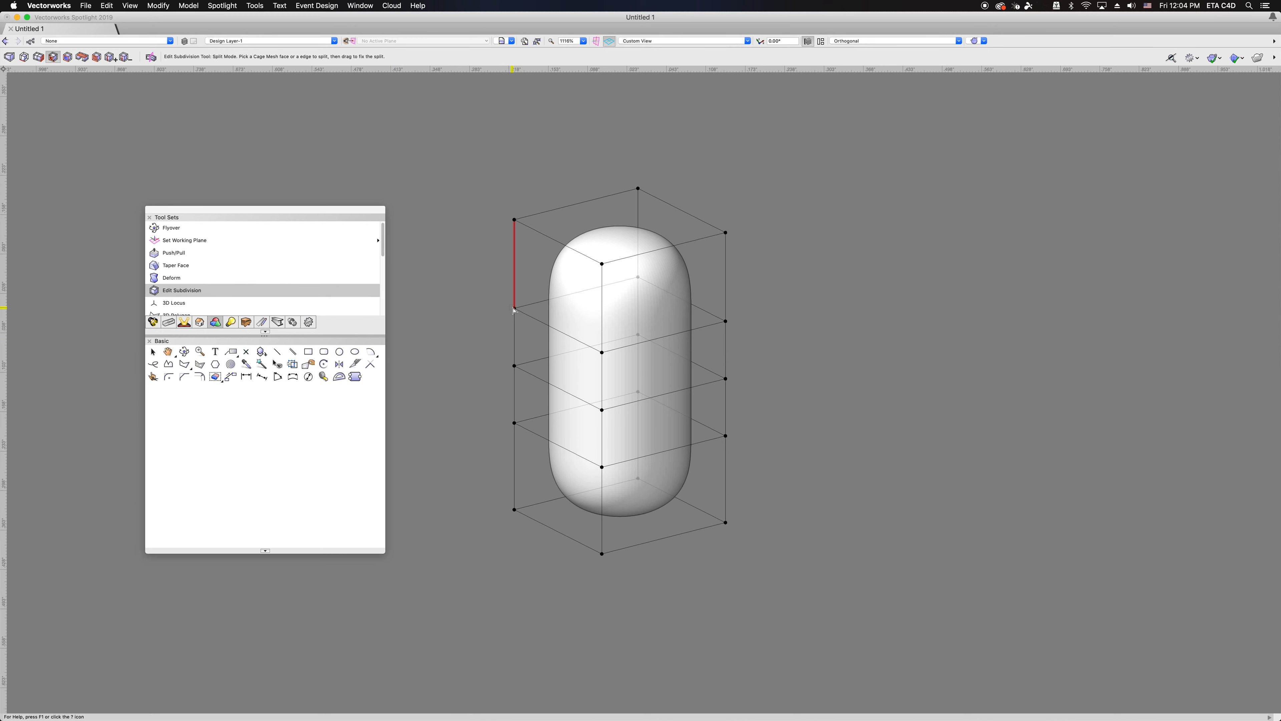
pyautogui.scroll(-1, 619, 452)
pyautogui.click(10, 58)
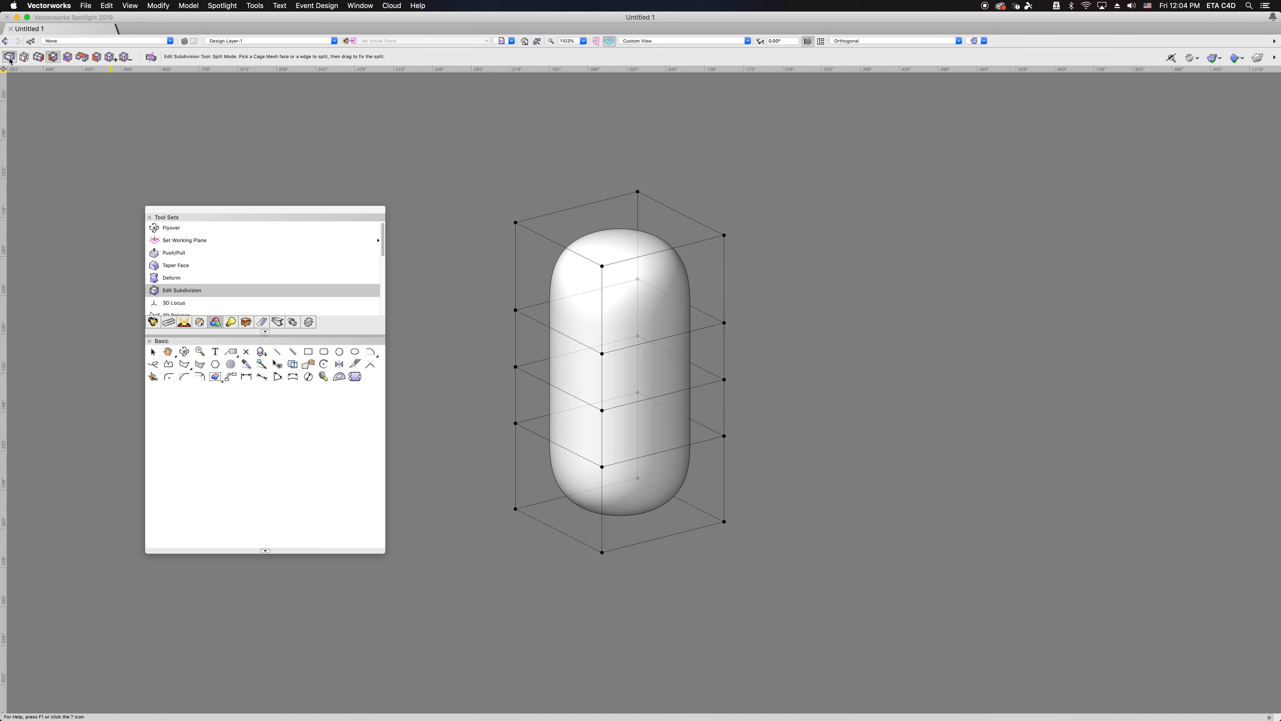
pyautogui.click(10, 58)
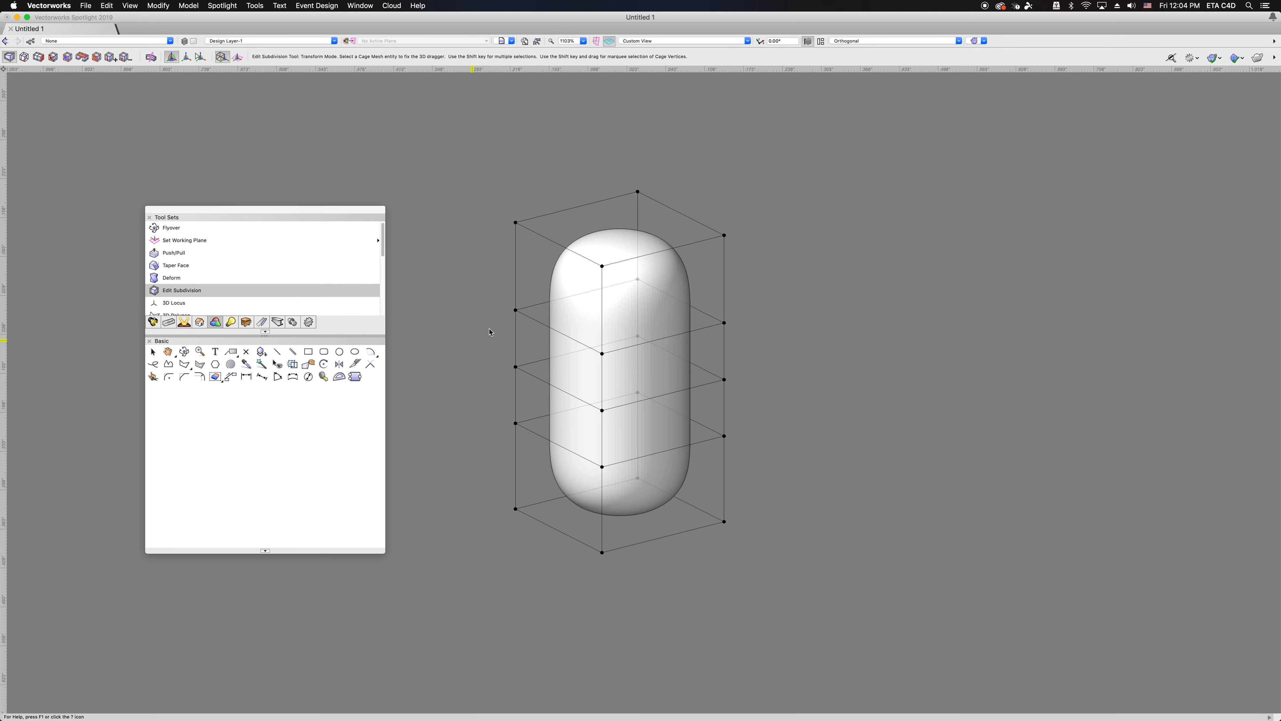
pyautogui.click(516, 311)
pyautogui.moveTo(473, 319); pyautogui.dragTo(452, 275)
pyautogui.press('Escape')
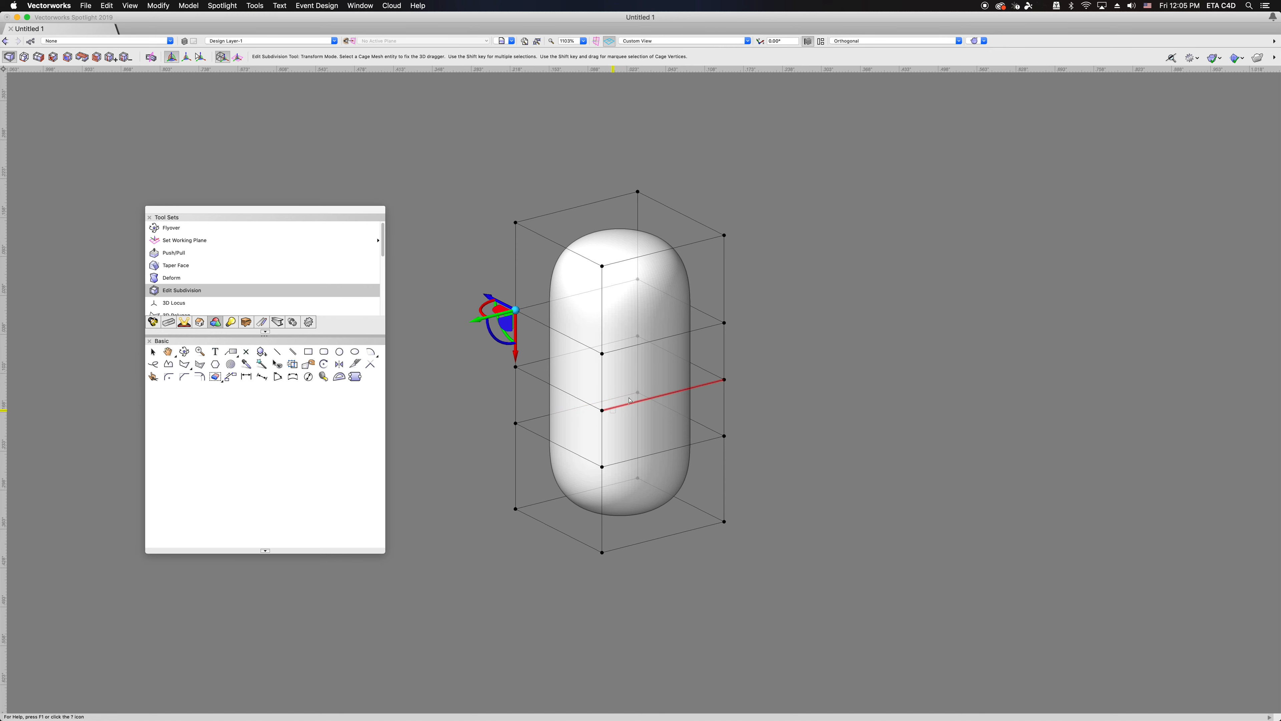
# - In Front view, select the left-side cage vertices on the uppermost split and move them slightly inward, about an eighth of the cage width
pyautogui.click(685, 41)
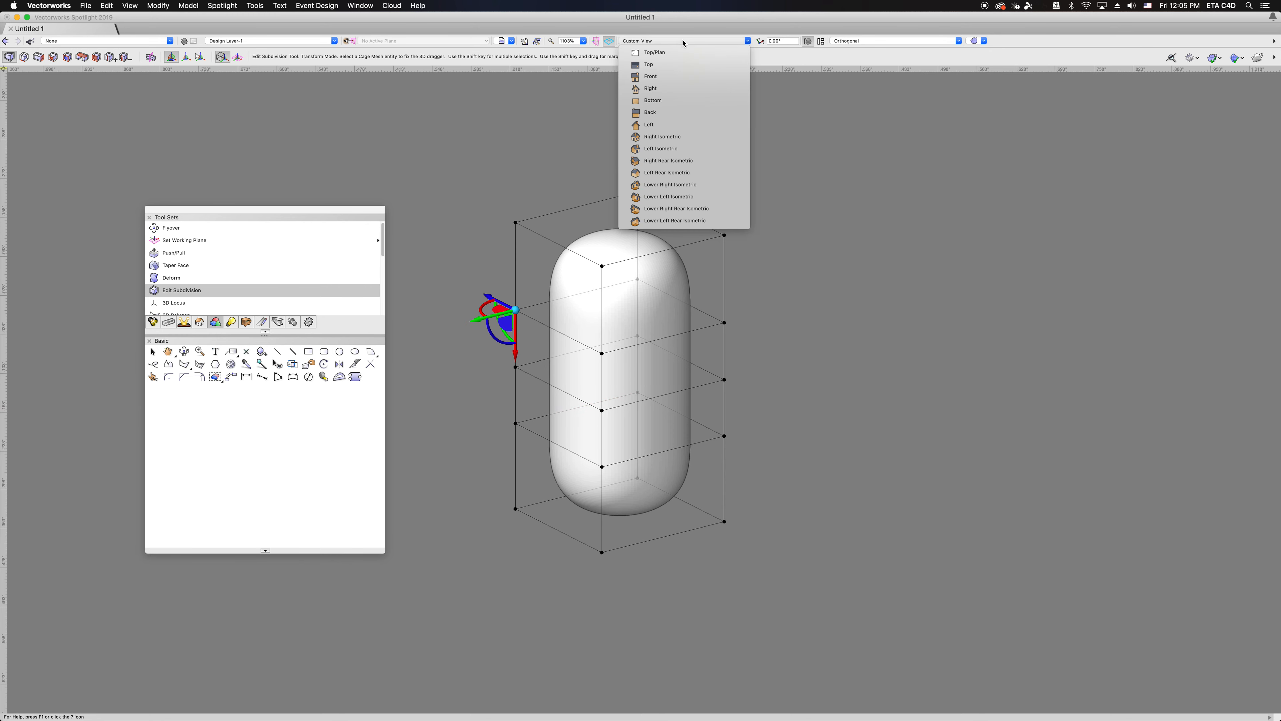
pyautogui.click(689, 77)
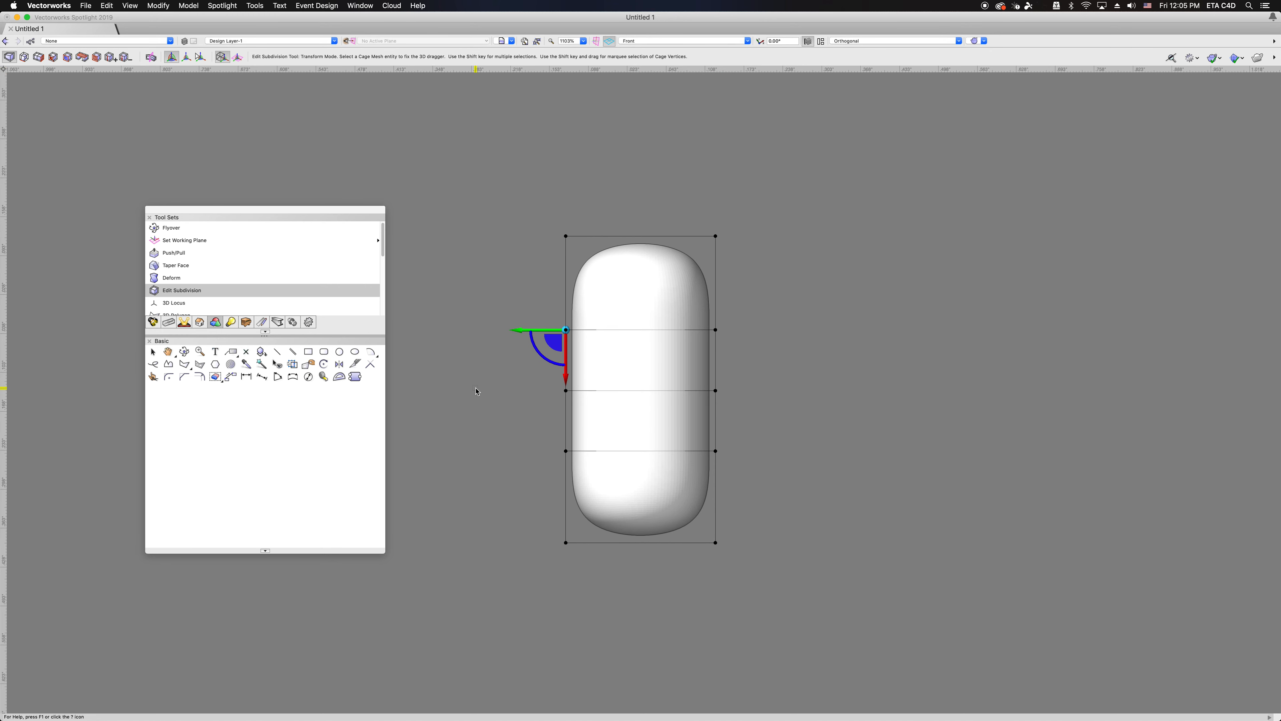
pyautogui.moveTo(510, 297); pyautogui.dragTo(596, 367)
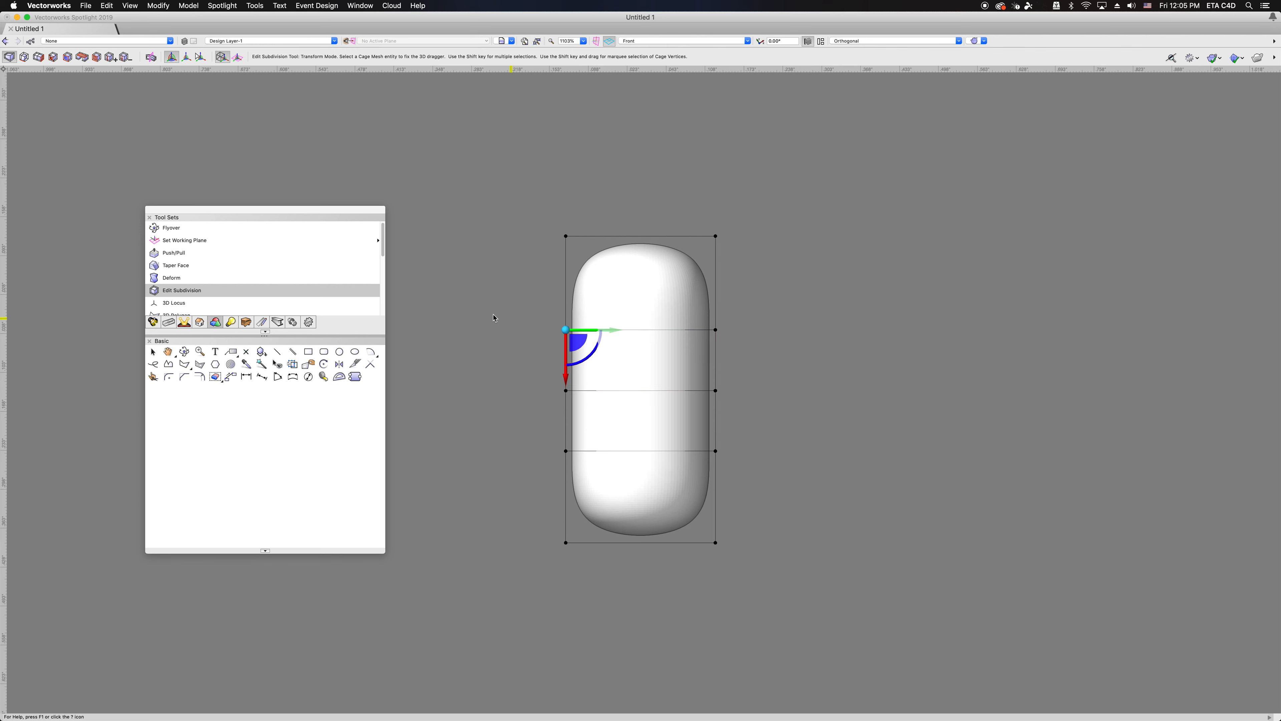
pyautogui.click(607, 331)
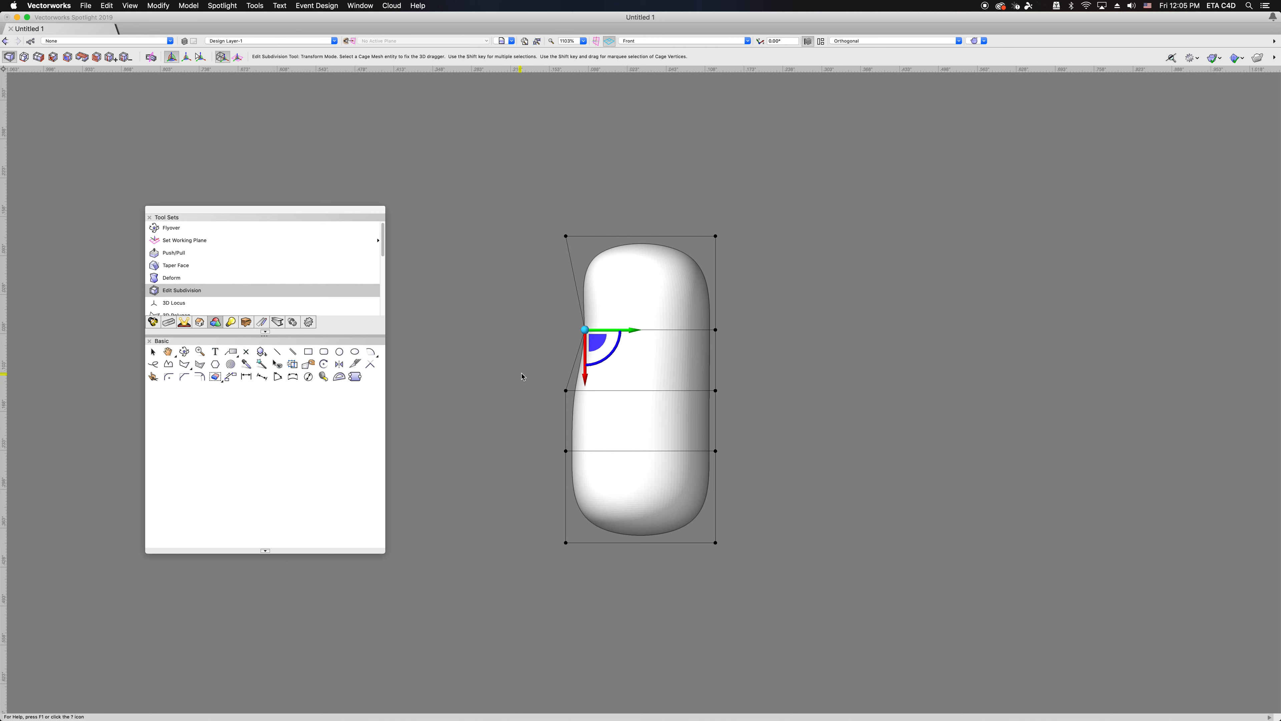
# - Move the left-side cage vertices on the middle split horizontally inward by about 0.07 inches
pyautogui.click(566, 390)
pyautogui.click(610, 392)
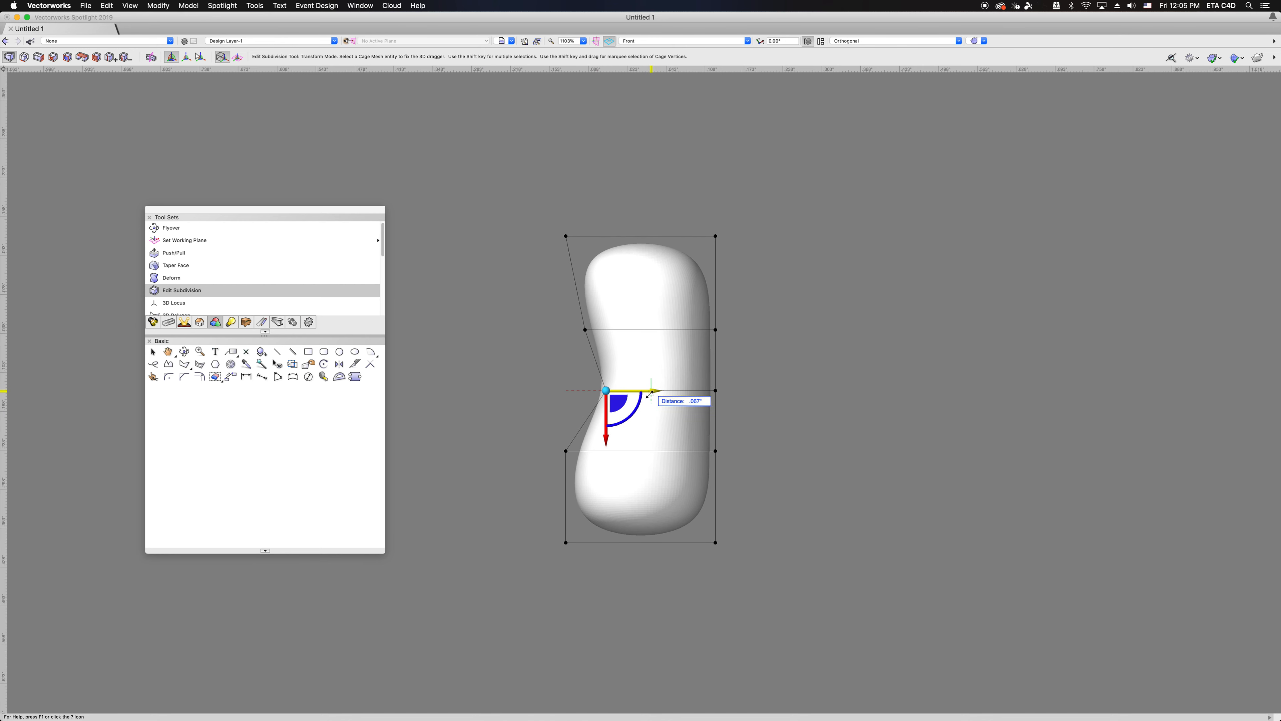
pyautogui.click(652, 394)
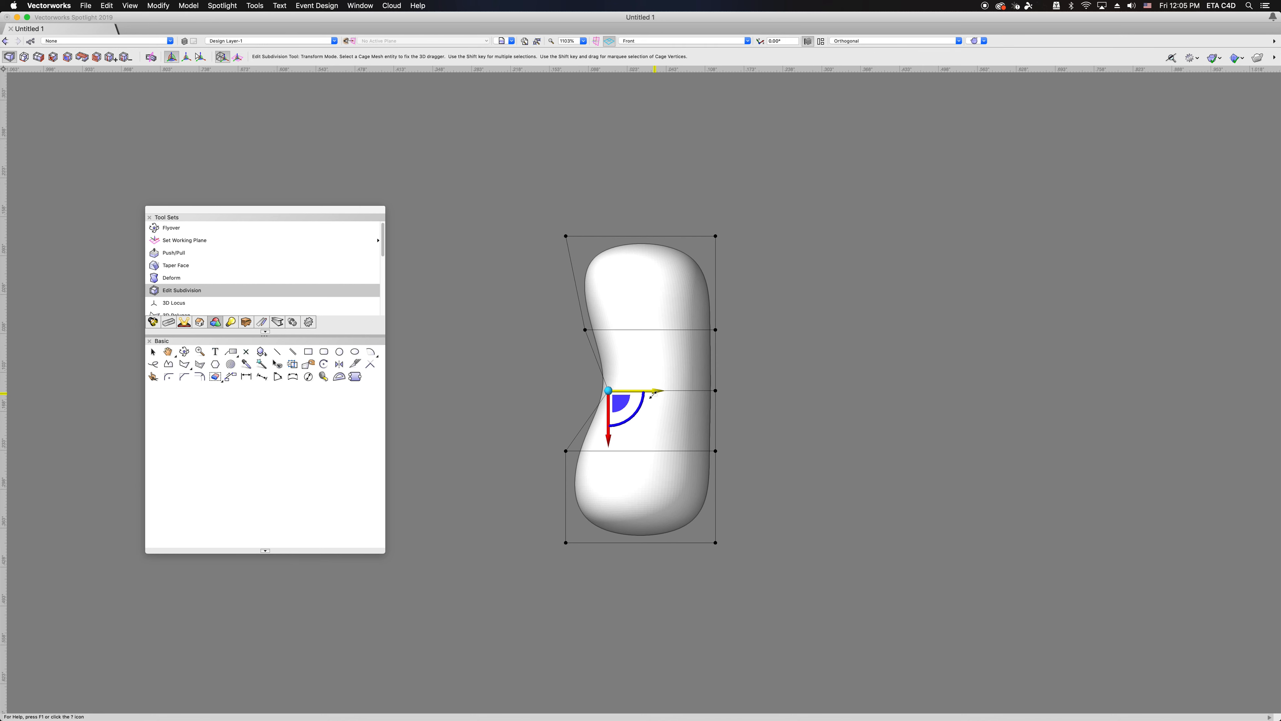
# - Select the left-side cage vertices on the lowest split and move them inward by about 0.02 inches
pyautogui.keyDown('shift'); pyautogui.moveTo(528, 424); pyautogui.dragTo(585, 476); pyautogui.keyUp('shift')
pyautogui.click(523, 452)
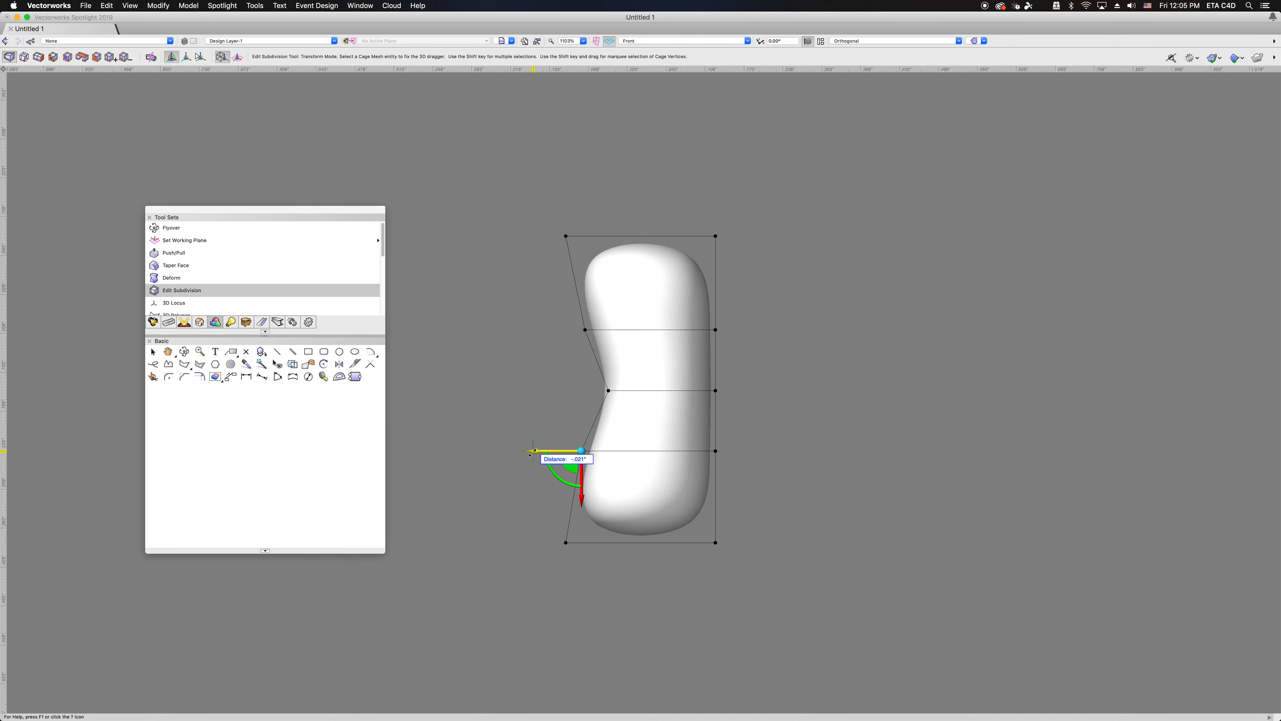
pyautogui.click(532, 452)
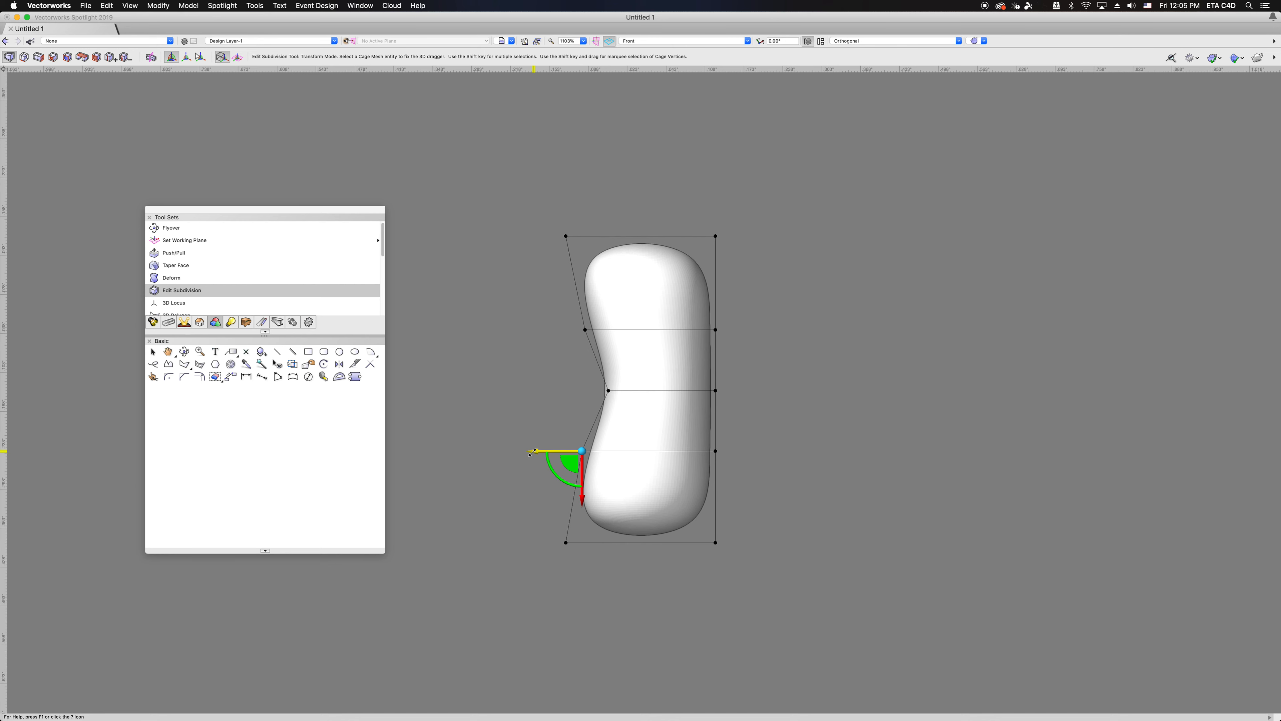
# - Select the right-side corner vertices at the cage's upper end and then its lower end, moving each set slightly inward
pyautogui.keyDown('shift'); pyautogui.moveTo(757, 203); pyautogui.dragTo(653, 237); pyautogui.keyUp('shift')
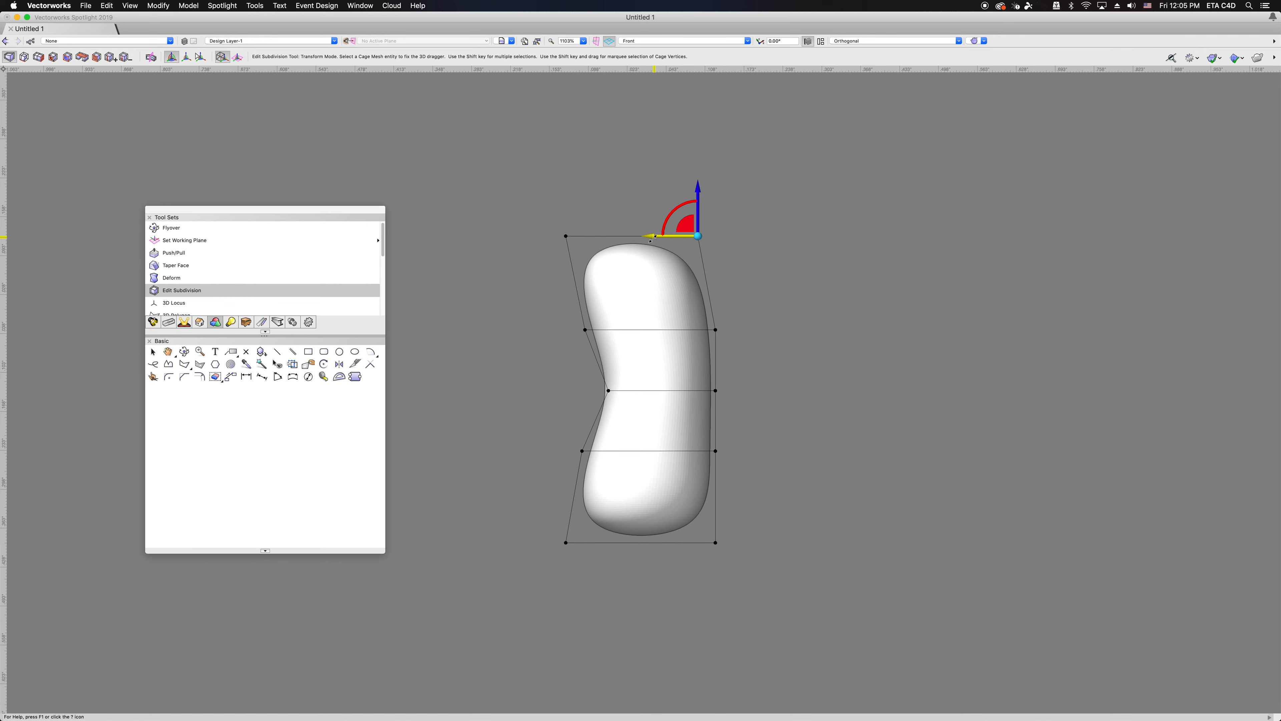
pyautogui.keyDown('shift'); pyautogui.moveTo(785, 601); pyautogui.dragTo(705, 505); pyautogui.keyUp('shift')
pyautogui.moveTo(764, 544); pyautogui.dragTo(745, 544)
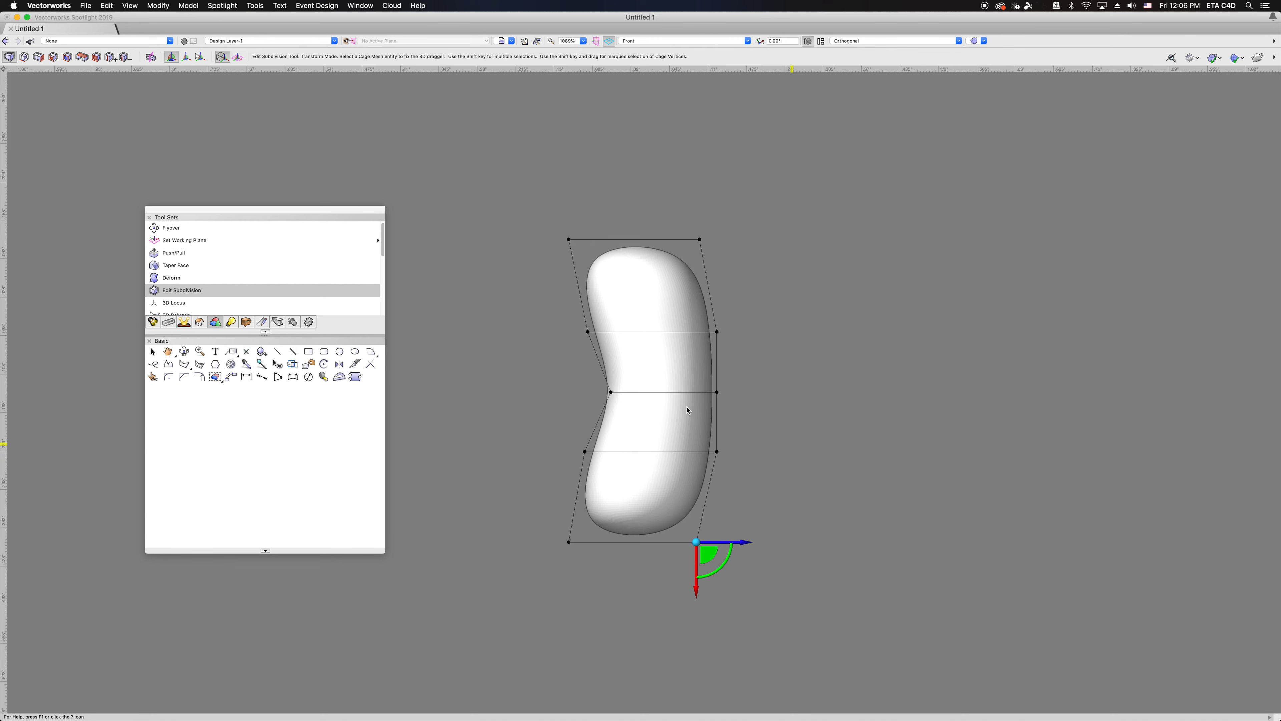
# - In Top view, select the whole back row of cage vertices and move it inward to make the body thinner
pyautogui.click(184, 352)
pyautogui.moveTo(574, 388); pyautogui.dragTo(656, 450)
pyautogui.click(656, 44)
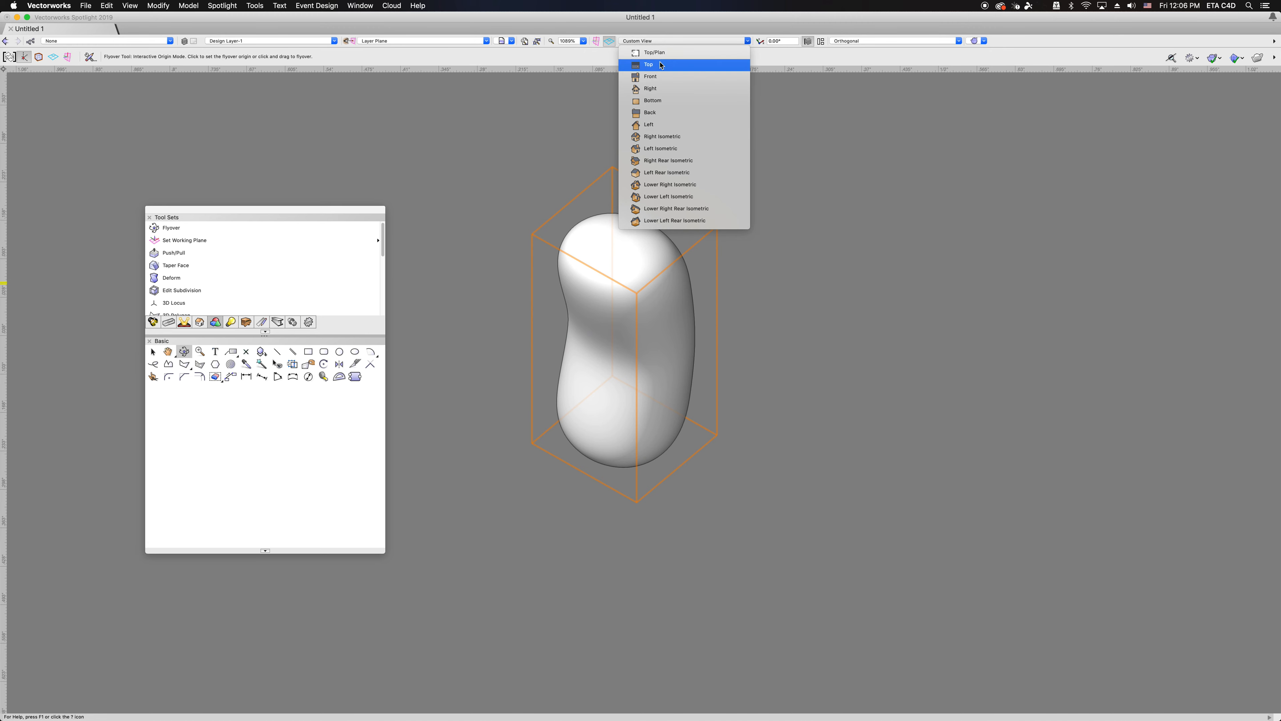
pyautogui.click(631, 57)
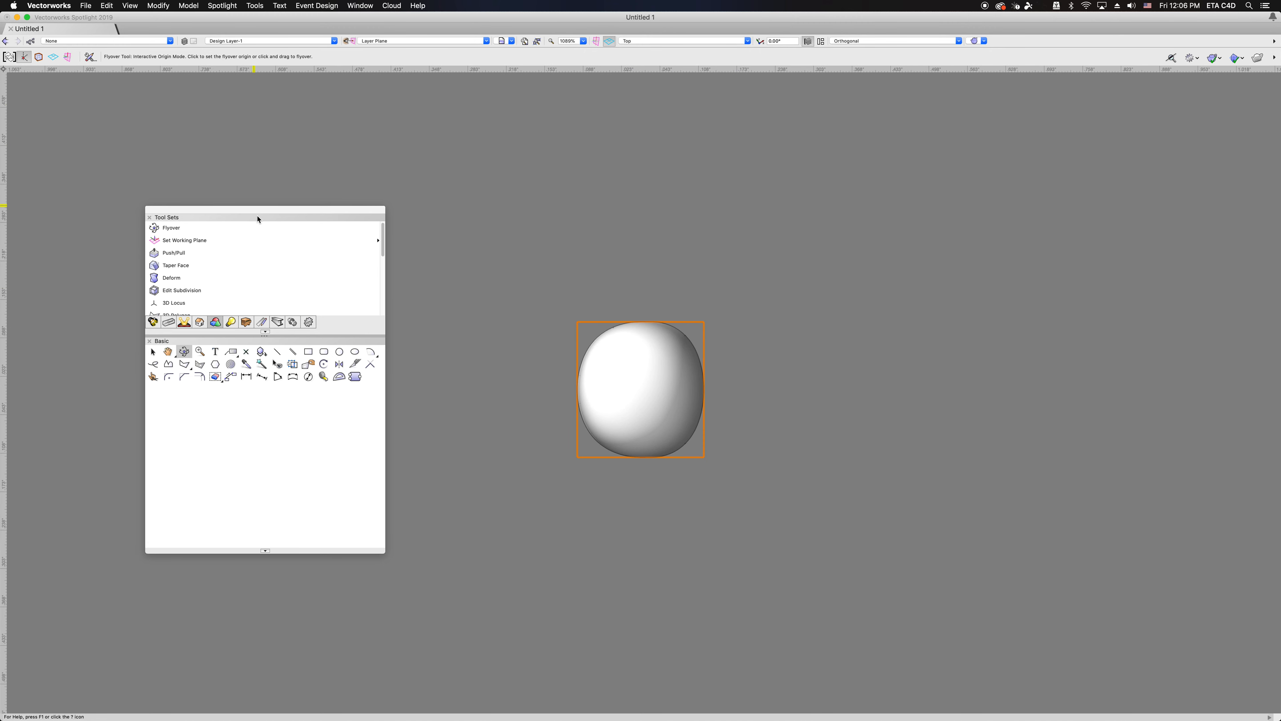
pyautogui.click(188, 290)
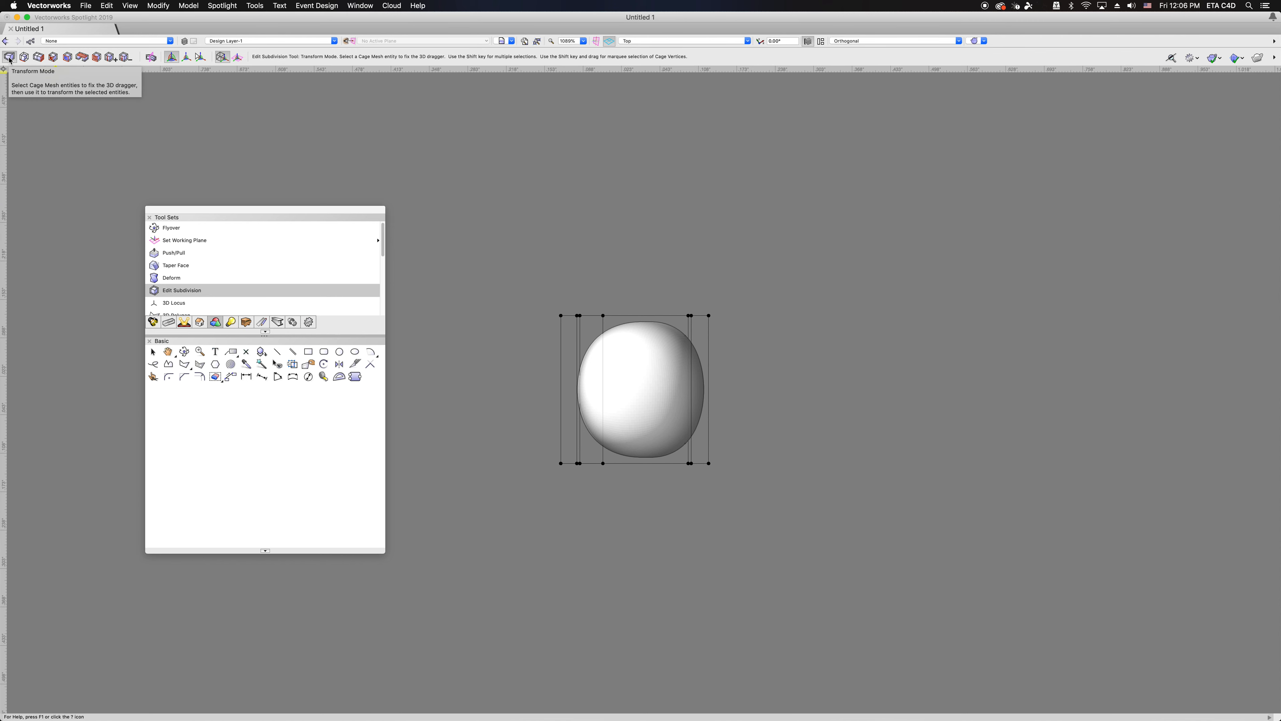
pyautogui.keyDown('shift'); pyautogui.moveTo(525, 280); pyautogui.dragTo(774, 355); pyautogui.keyUp('shift')
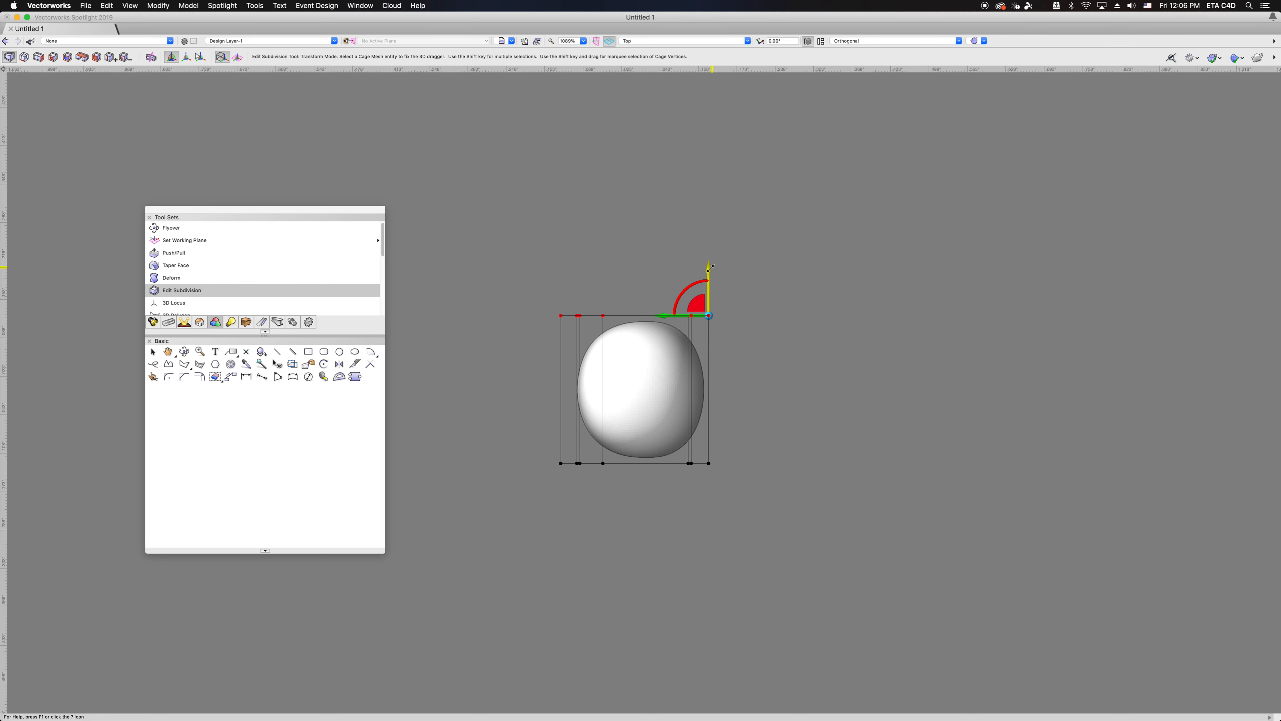
pyautogui.moveTo(709, 265); pyautogui.dragTo(714, 337)
pyautogui.press('Tab')
pyautogui.moveTo(764, 477); pyautogui.dragTo(770, 362, button='middle')
# - Examine the thinned, curved body from several angles with the Flyover tool
pyautogui.click(181, 352)
pyautogui.moveTo(621, 376); pyautogui.dragTo(685, 301)
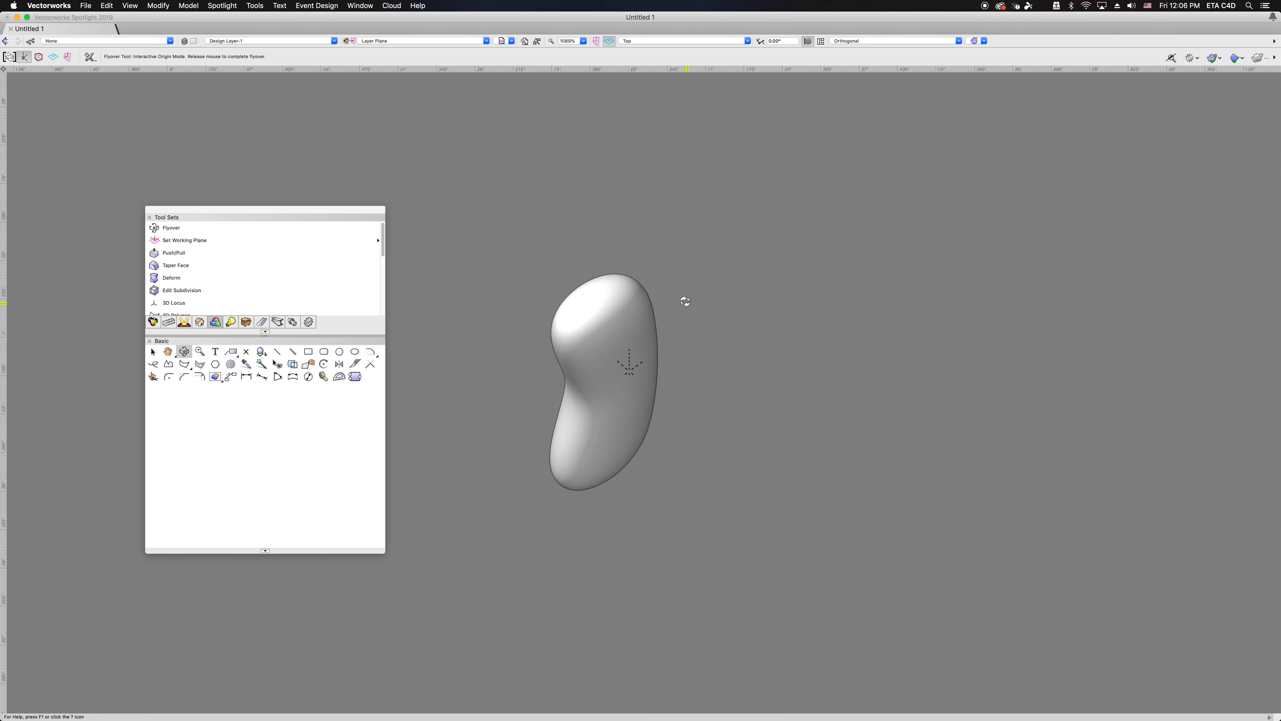
pyautogui.moveTo(666, 484); pyautogui.dragTo(722, 453, button='middle')
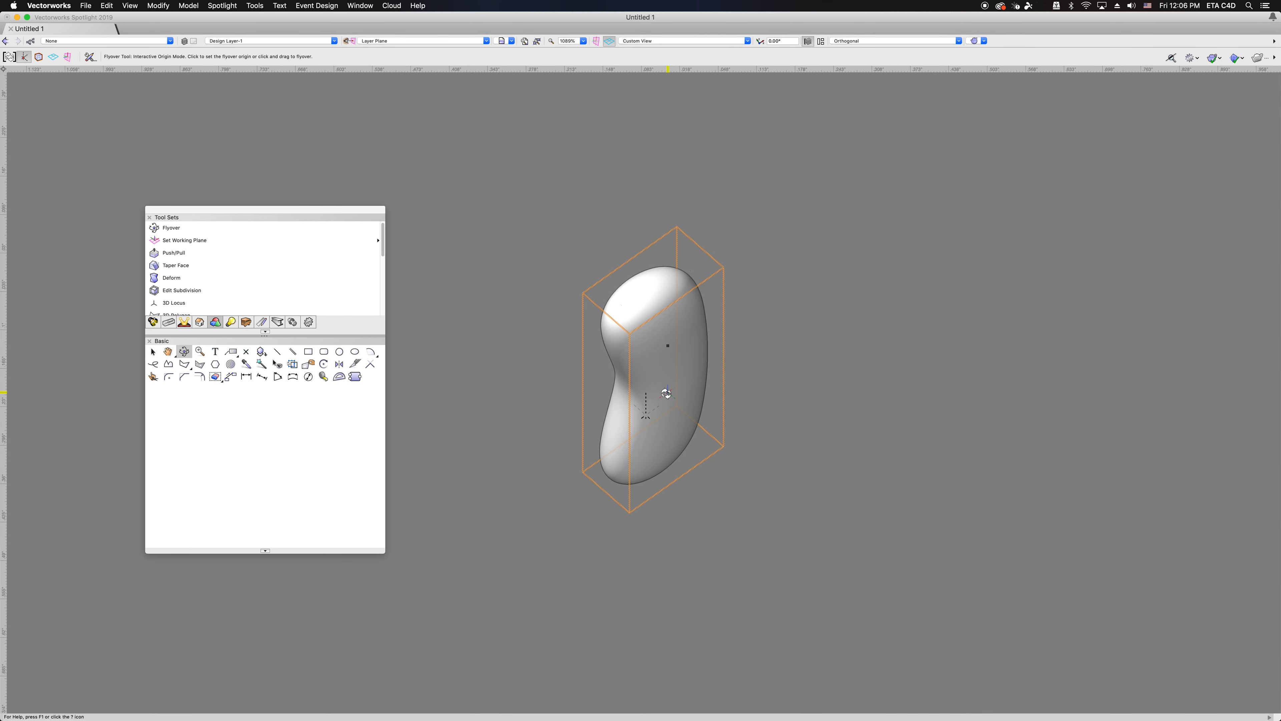
pyautogui.moveTo(637, 390); pyautogui.dragTo(695, 387)
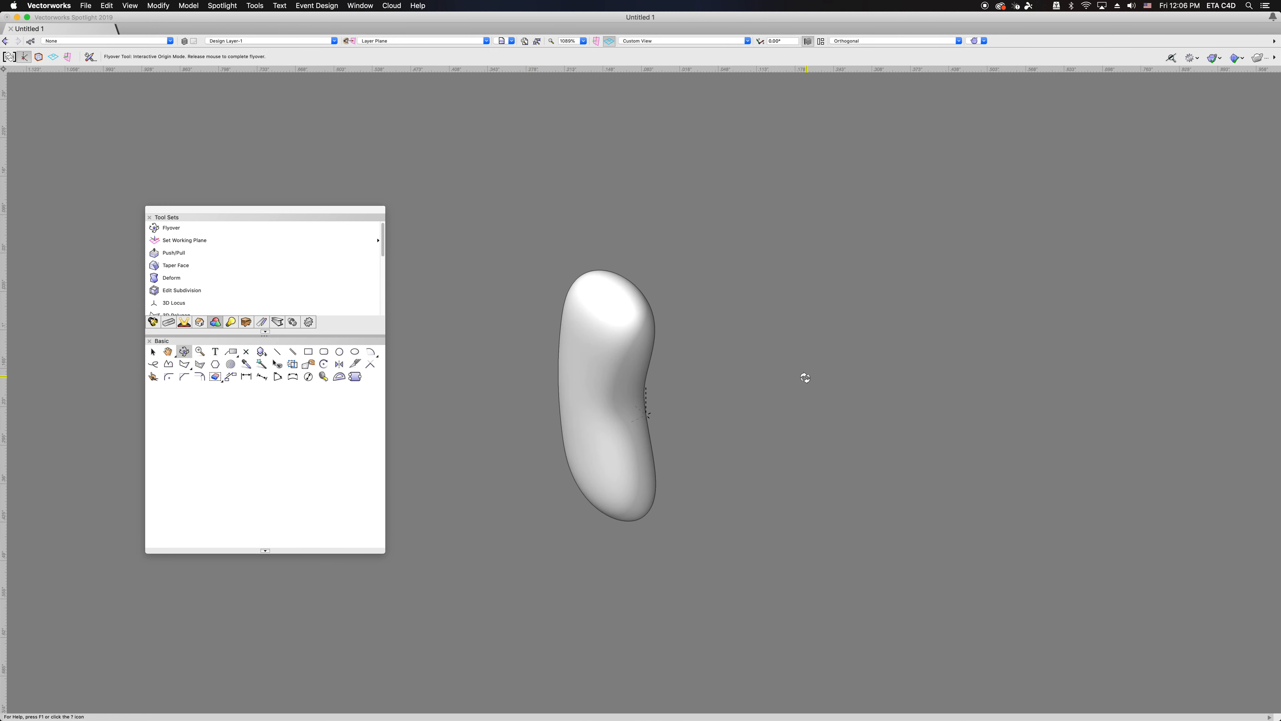
pyautogui.moveTo(606, 377); pyautogui.dragTo(621, 342)
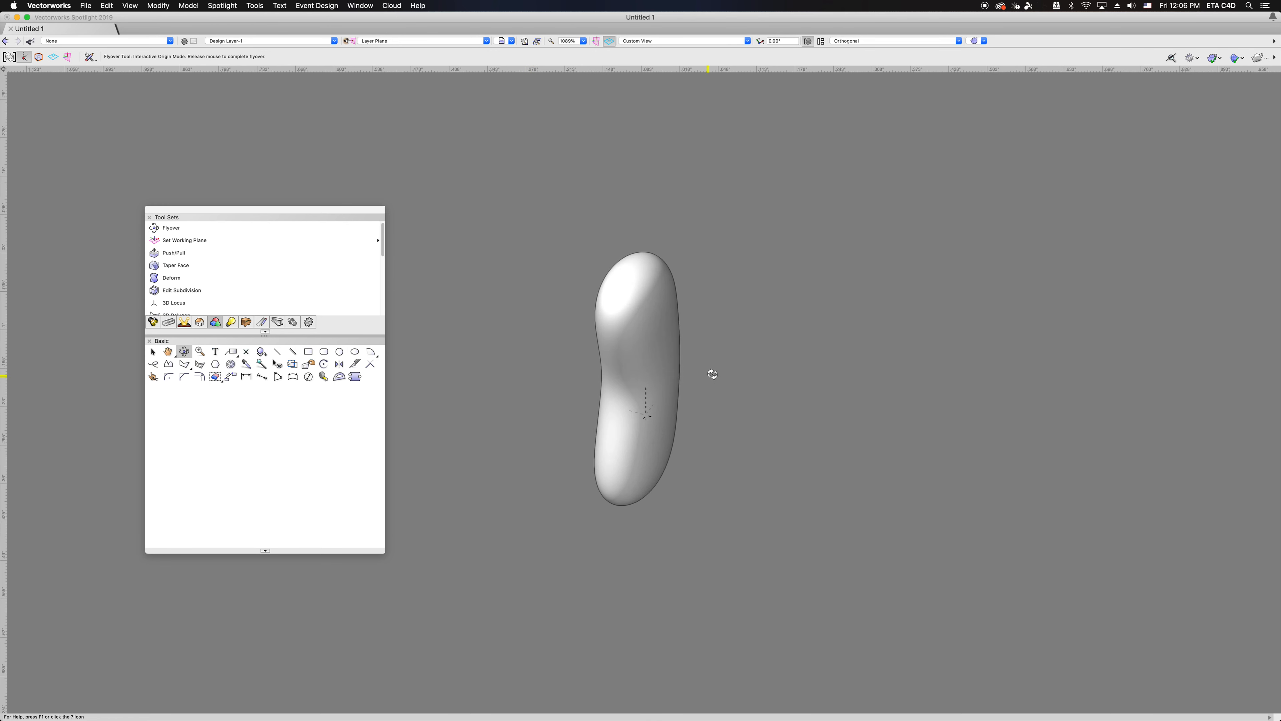